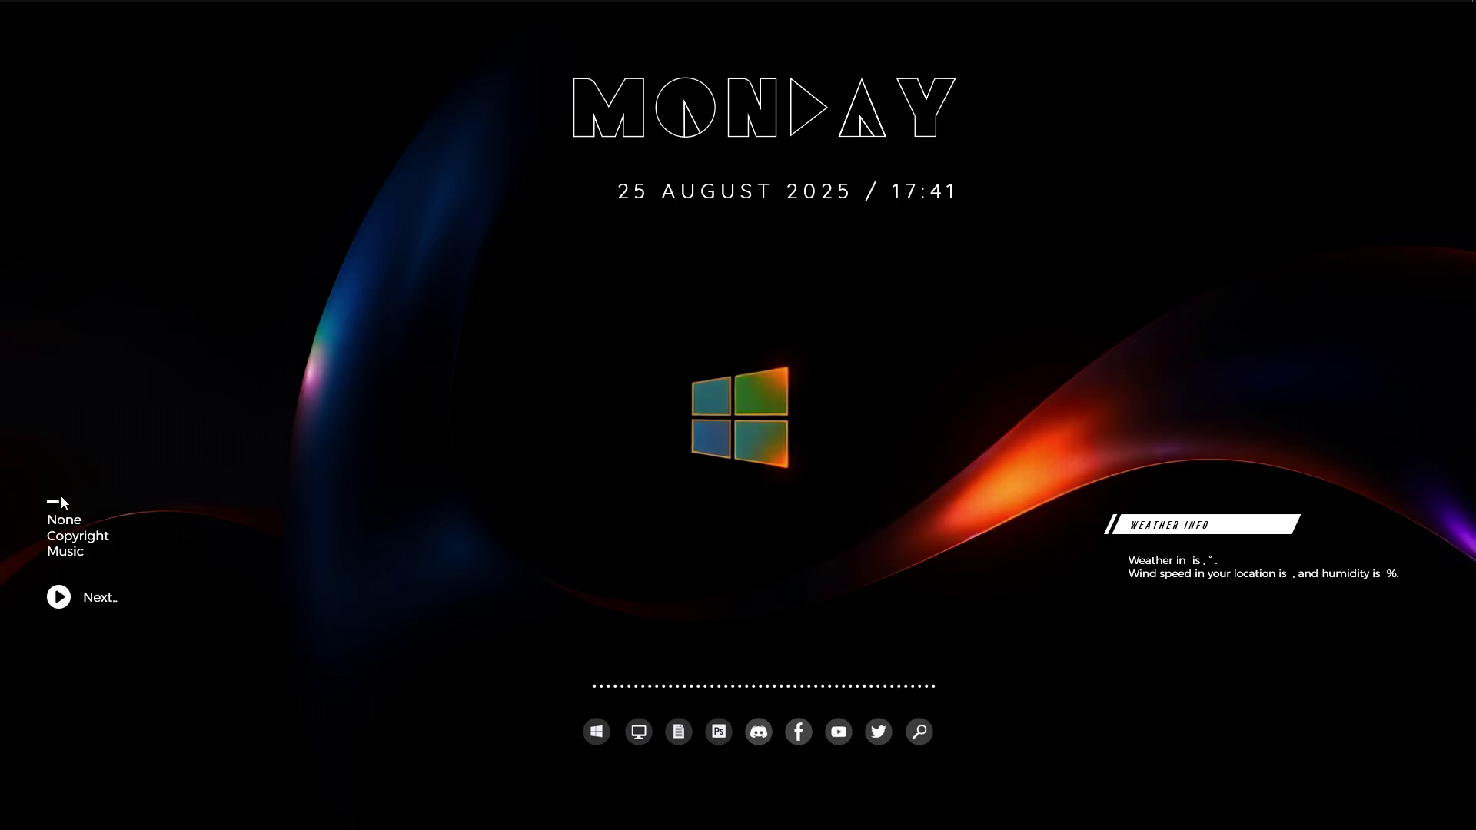
left_click(60, 599)
left_click(60, 598)
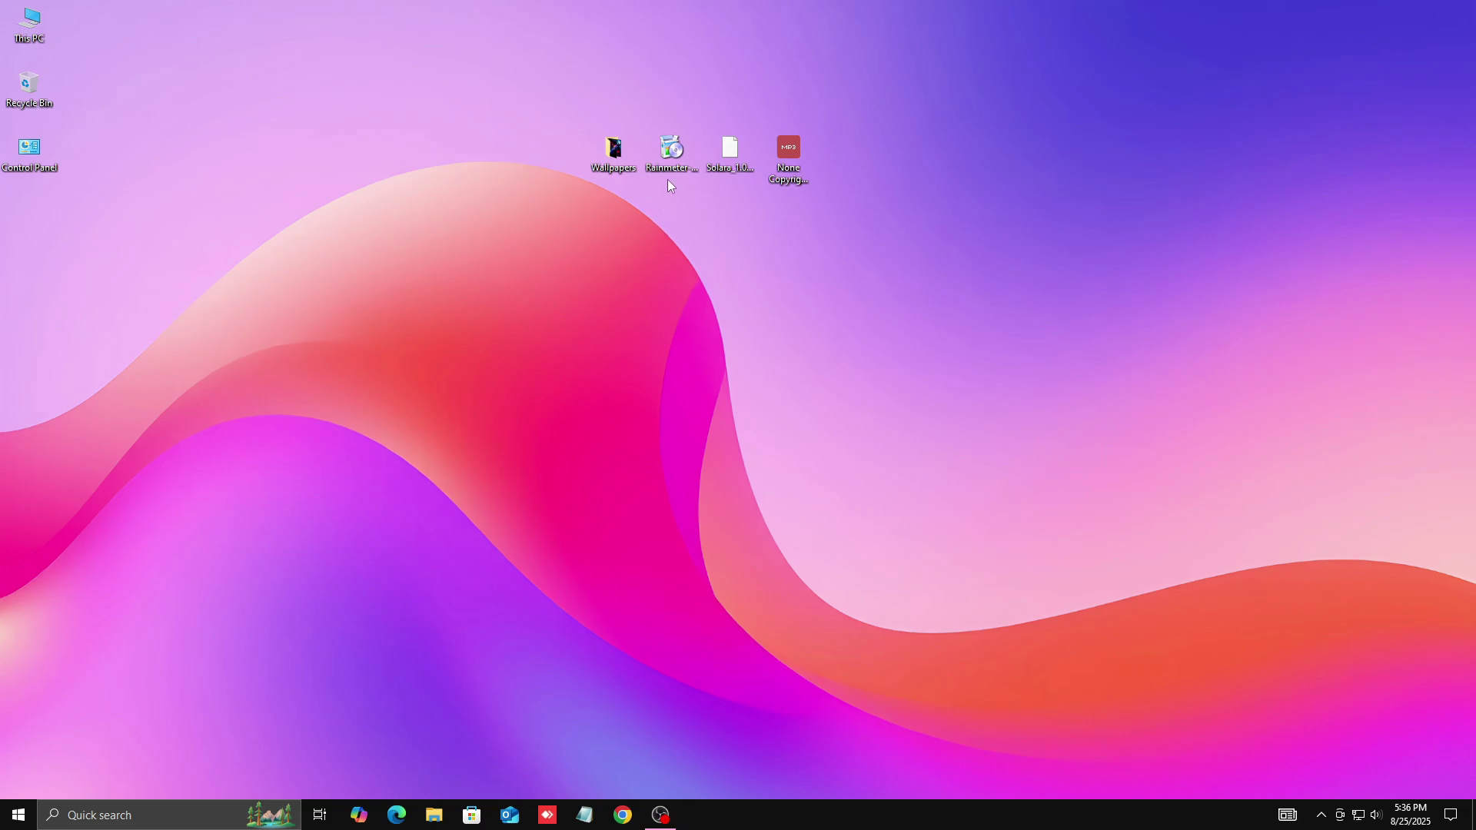
Step: Install Rainmeter 4.5.23 as administrator in English with the standard installation, and launch it when setup finishes
right_click(665, 156)
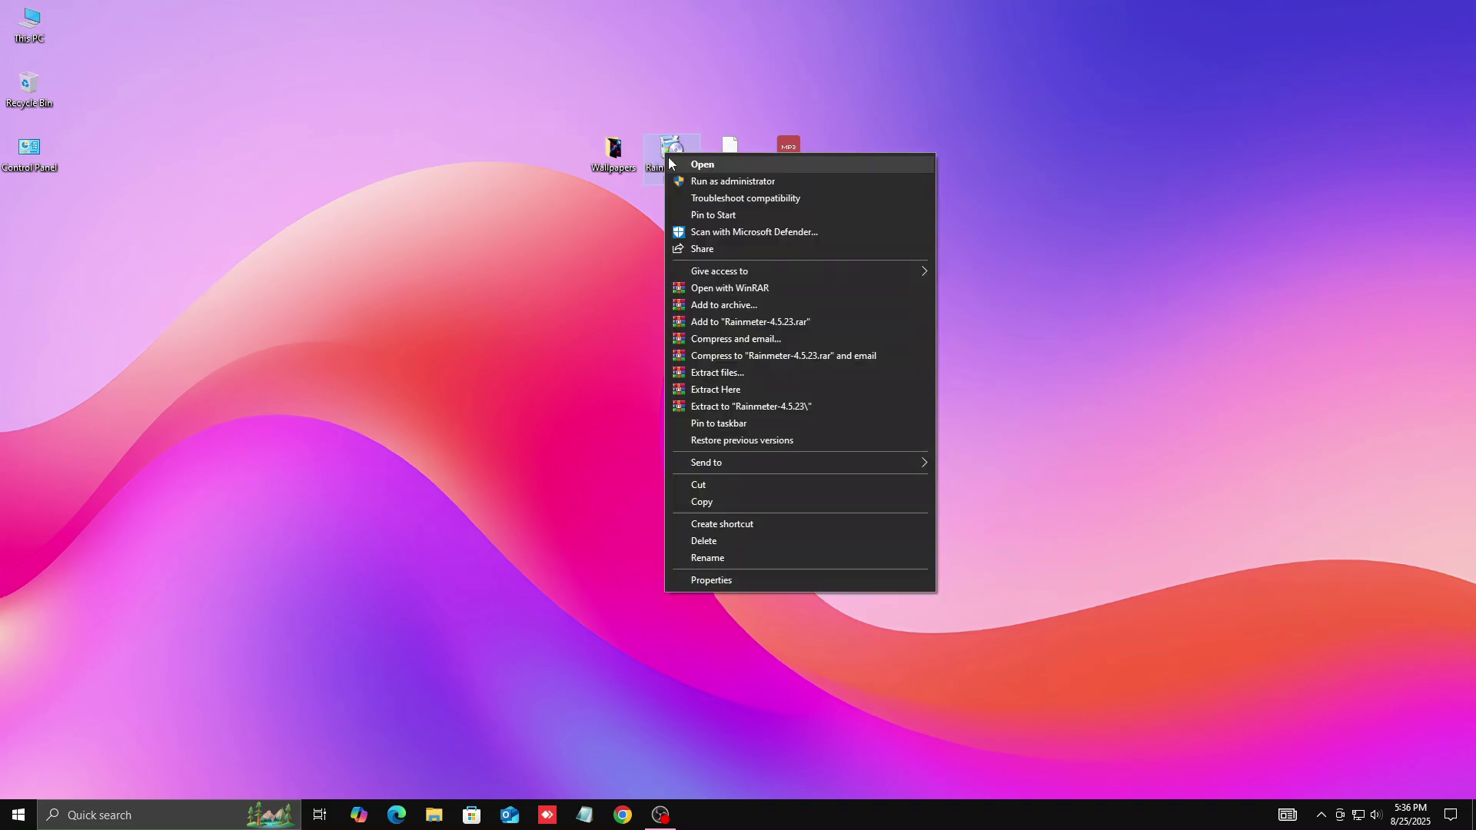
left_click(704, 183)
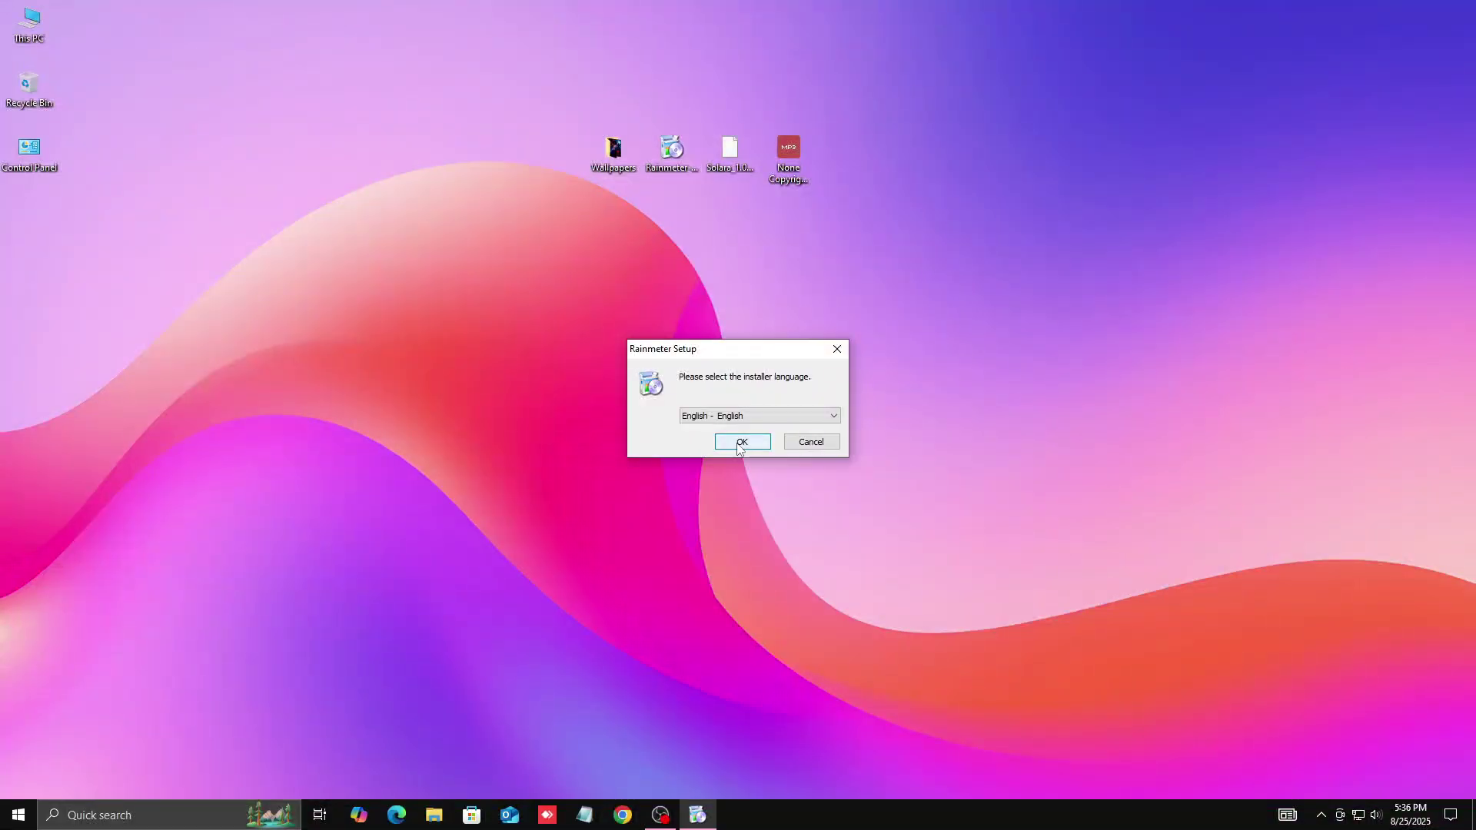
left_click(741, 438)
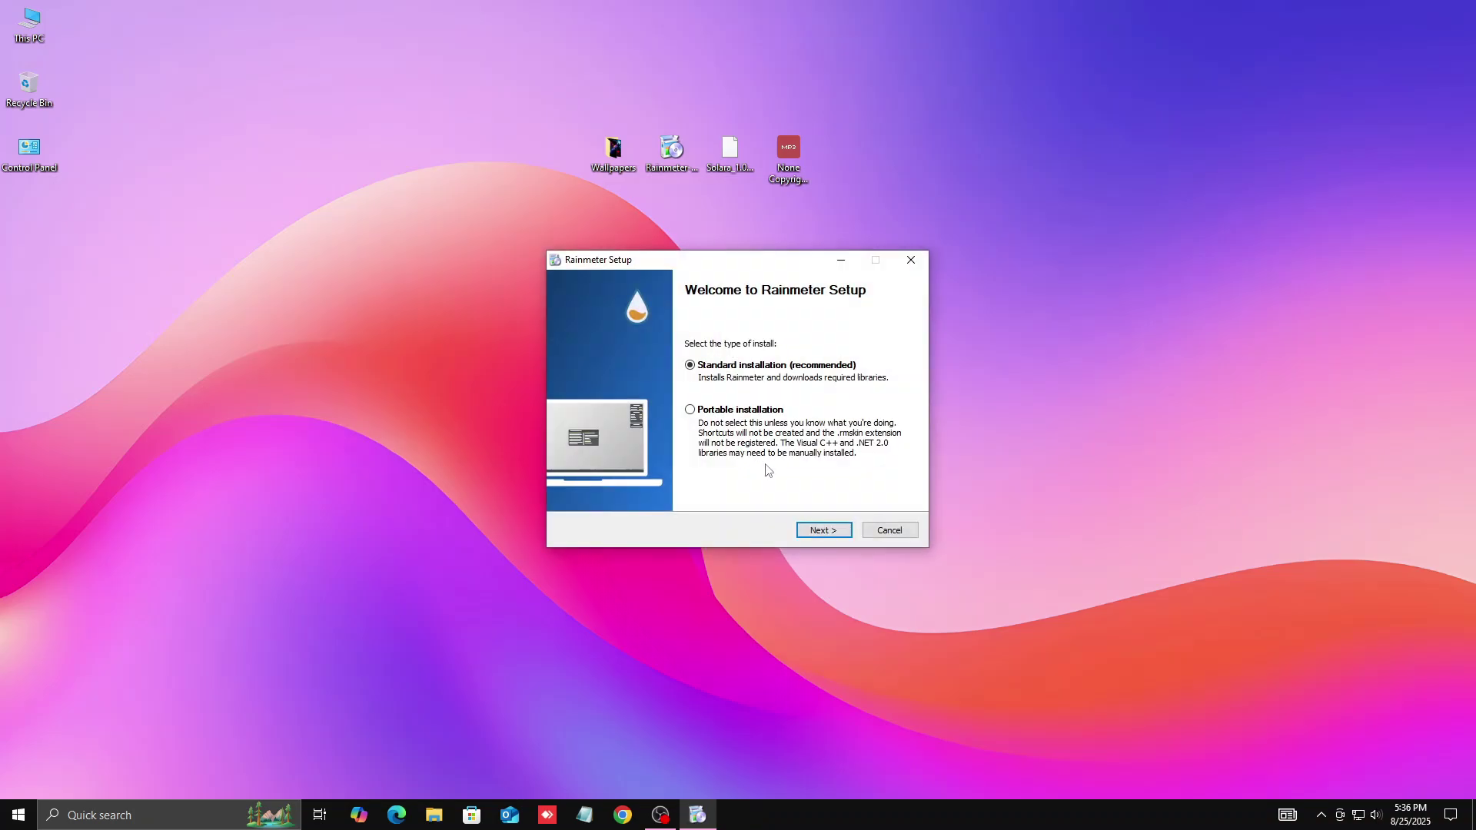
left_click(808, 528)
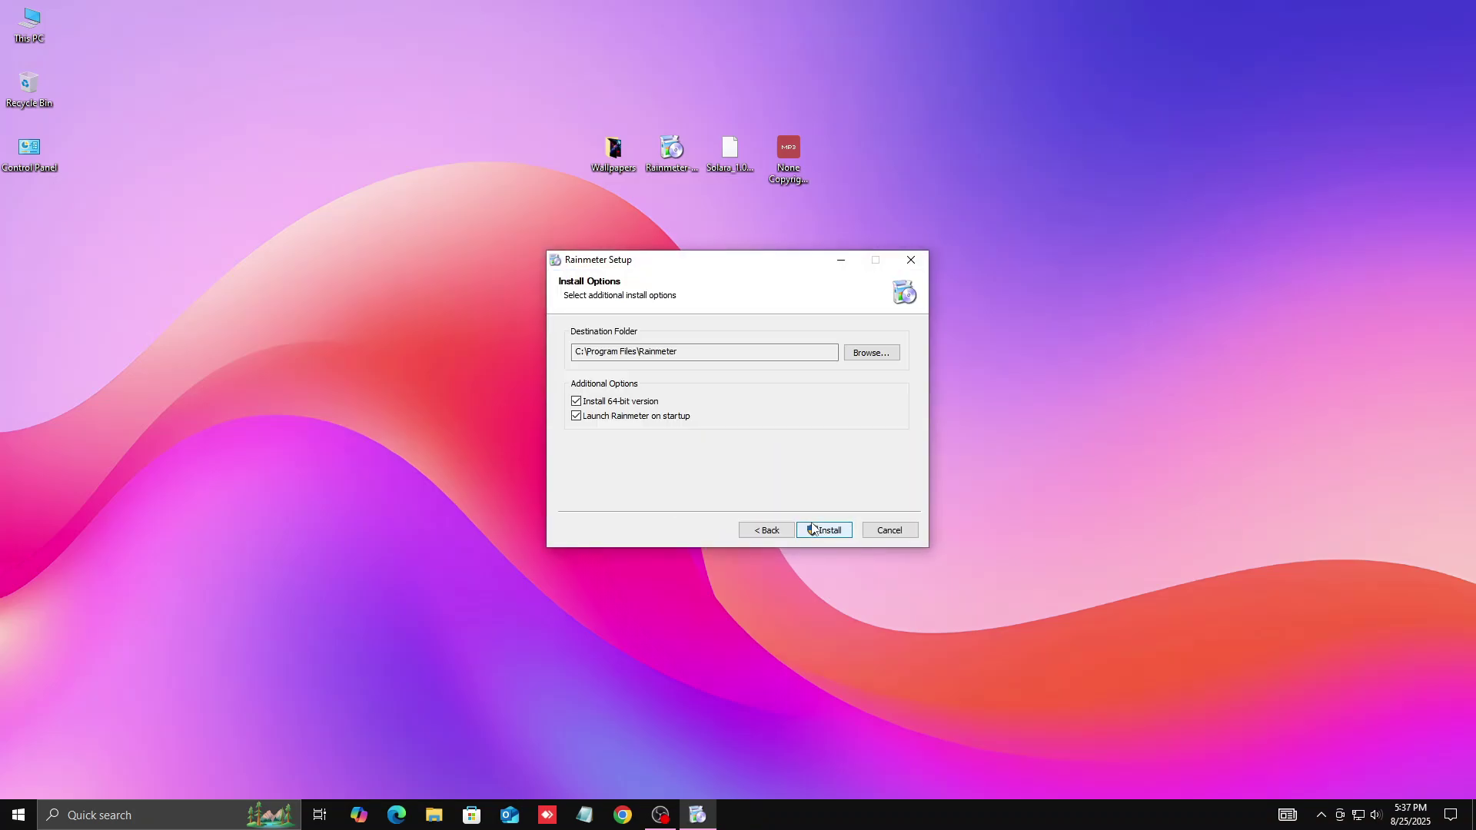
left_click(813, 531)
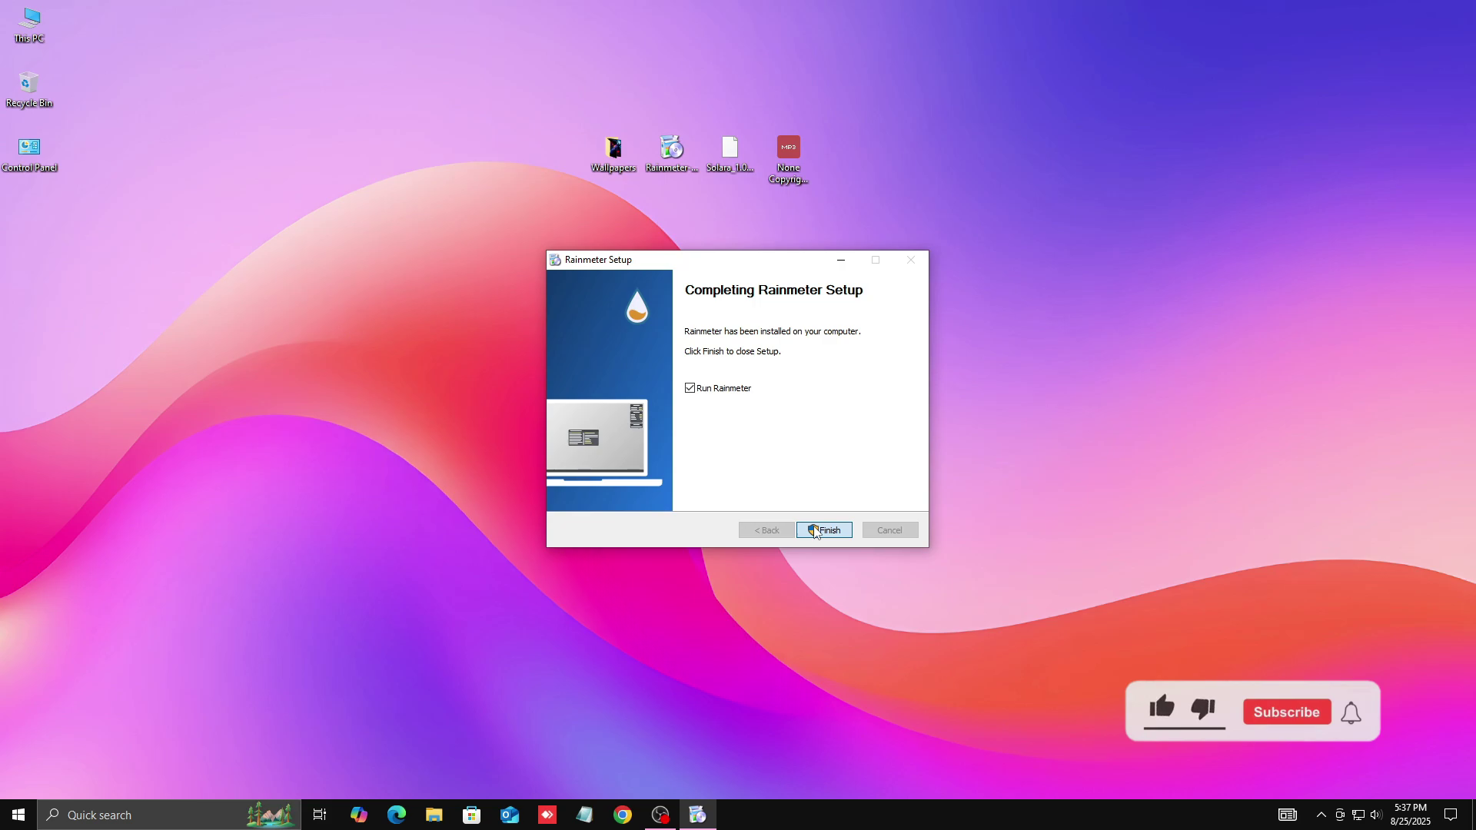
left_click(817, 531)
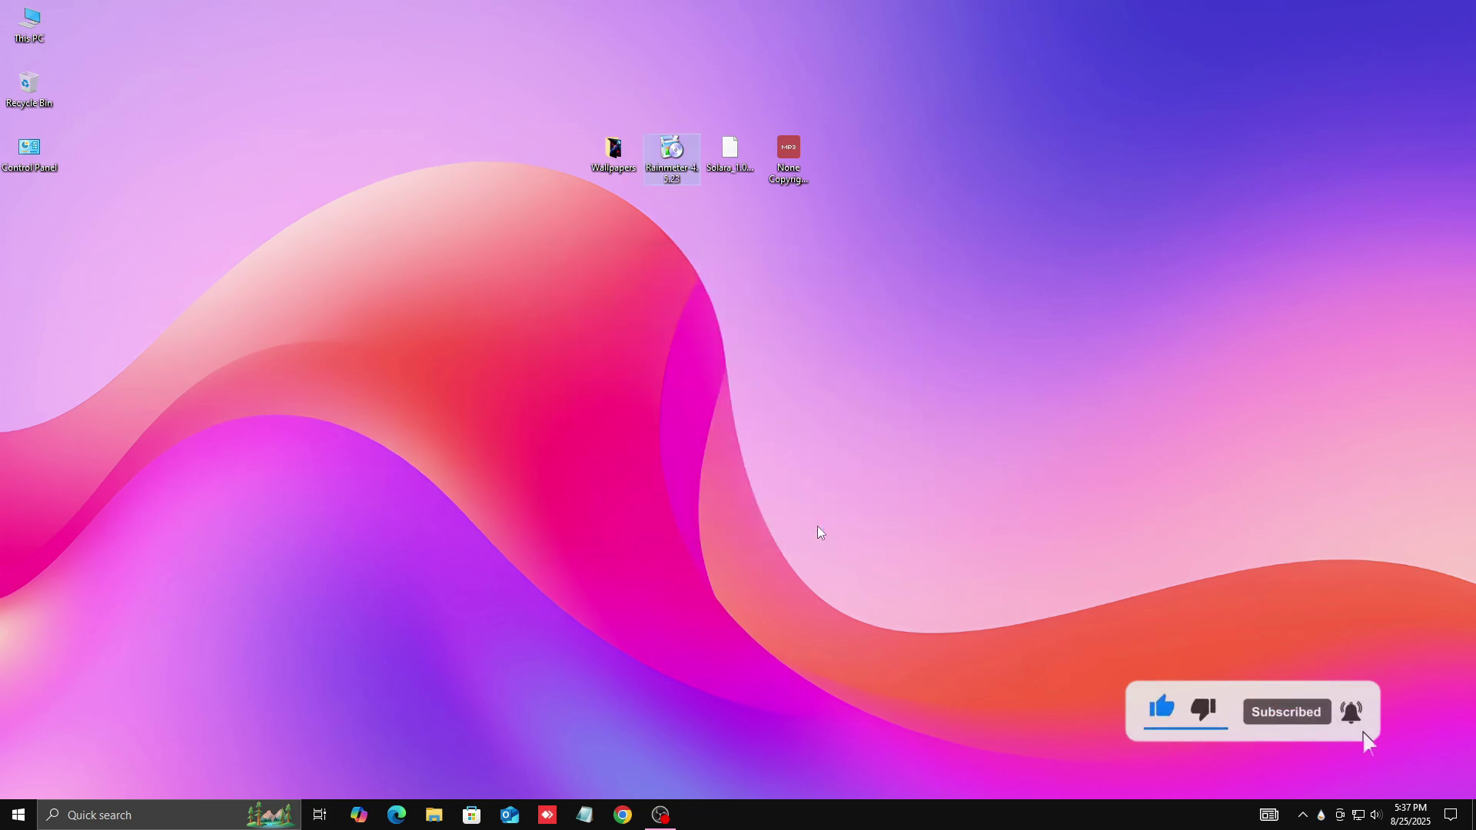
Step: Unload the default illustro skins from the desktop: Welcome, Disks, System and the clock
right_click(840, 452)
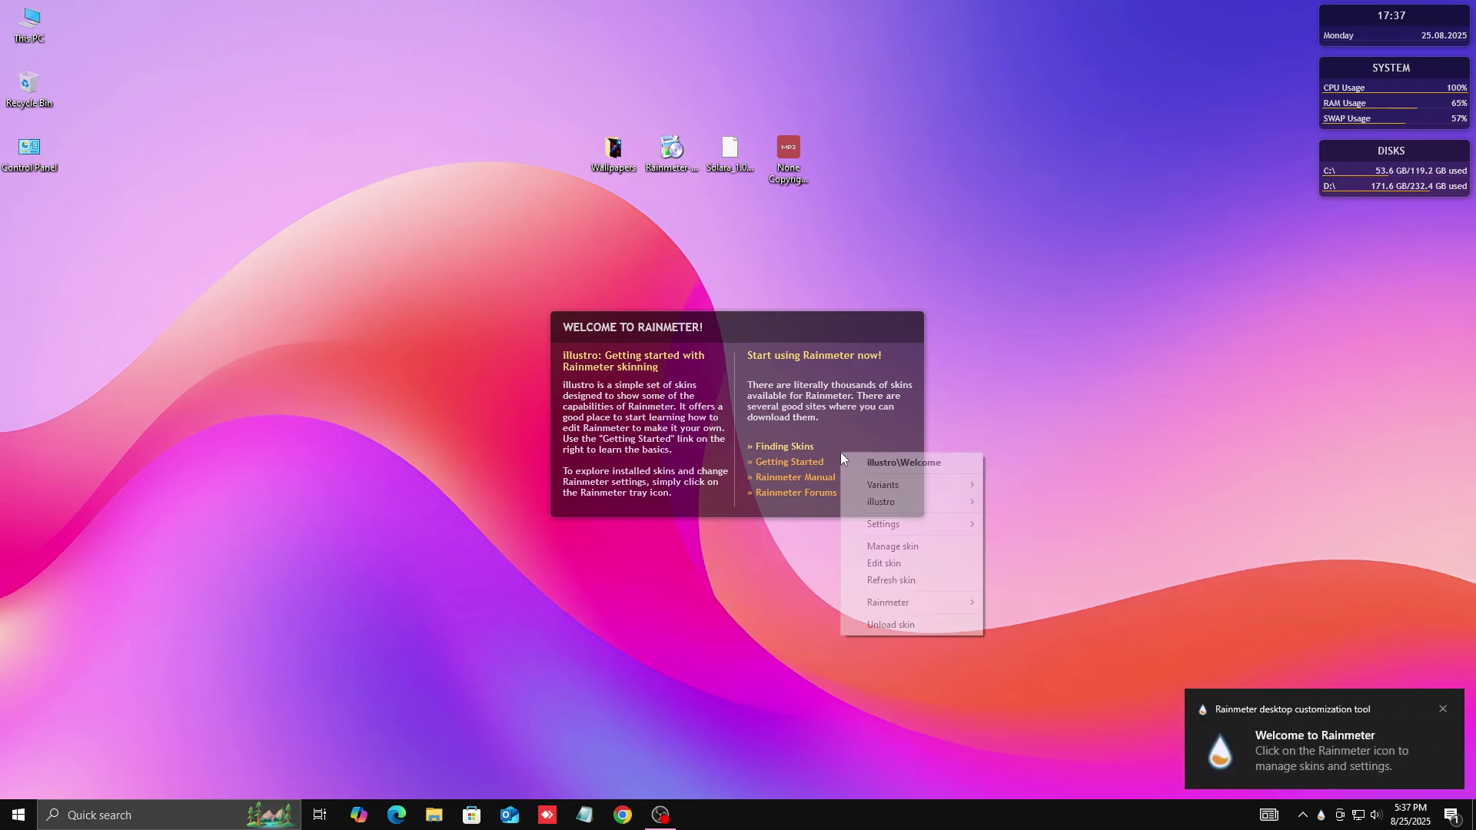
left_click(896, 628)
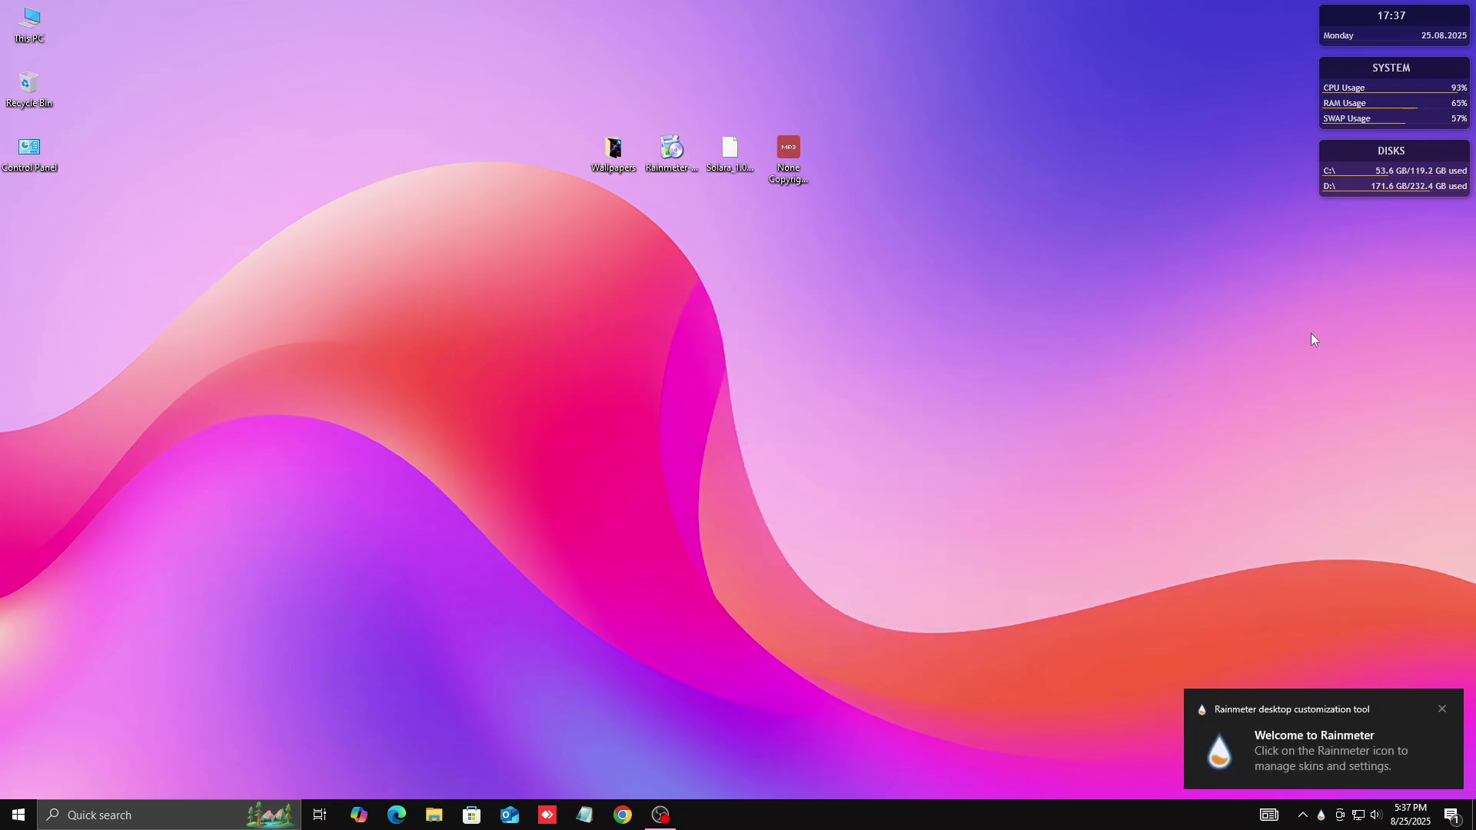
right_click(1373, 183)
left_click(1403, 356)
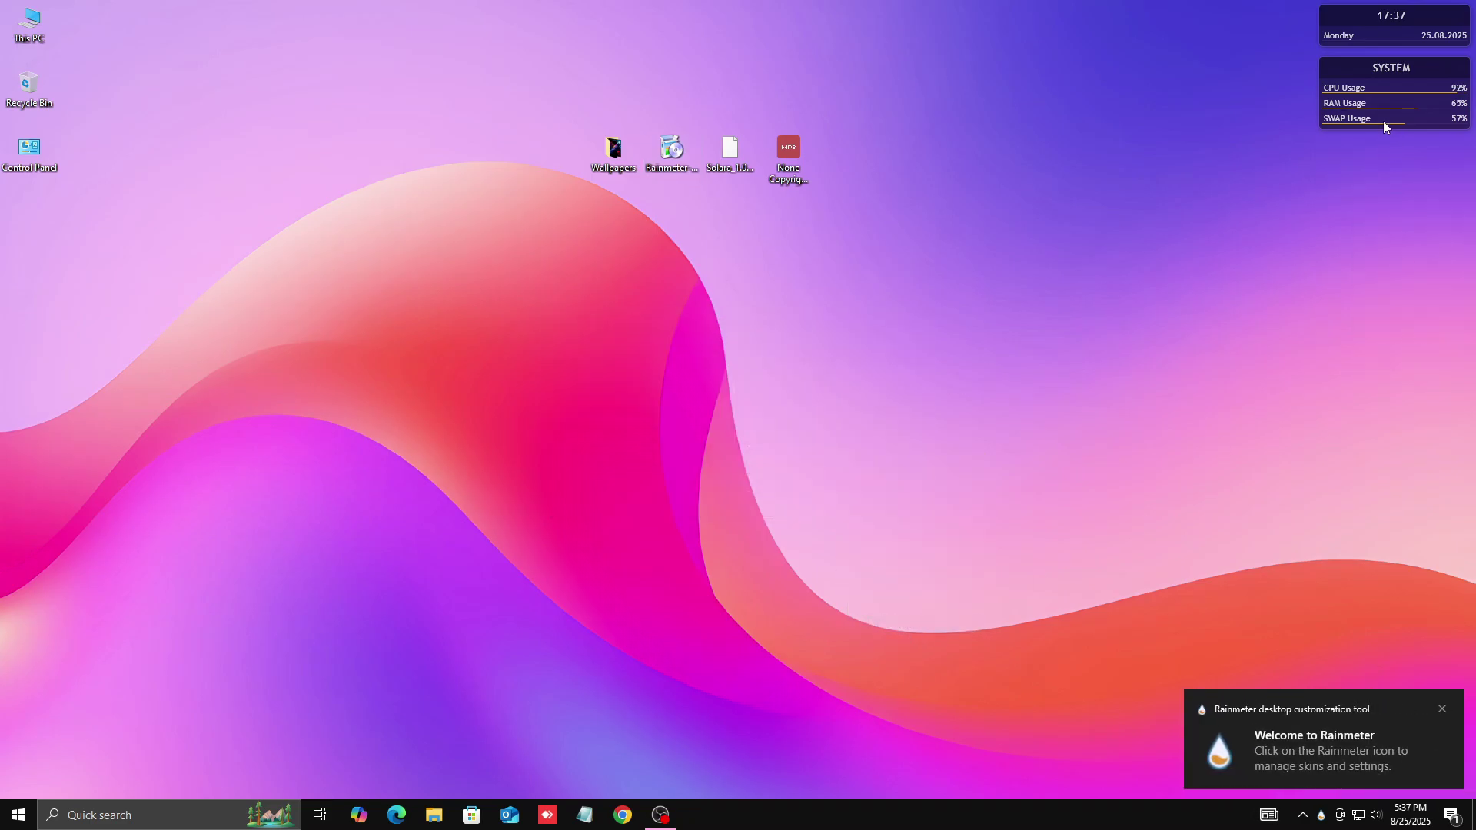
right_click(1383, 121)
left_click(1399, 287)
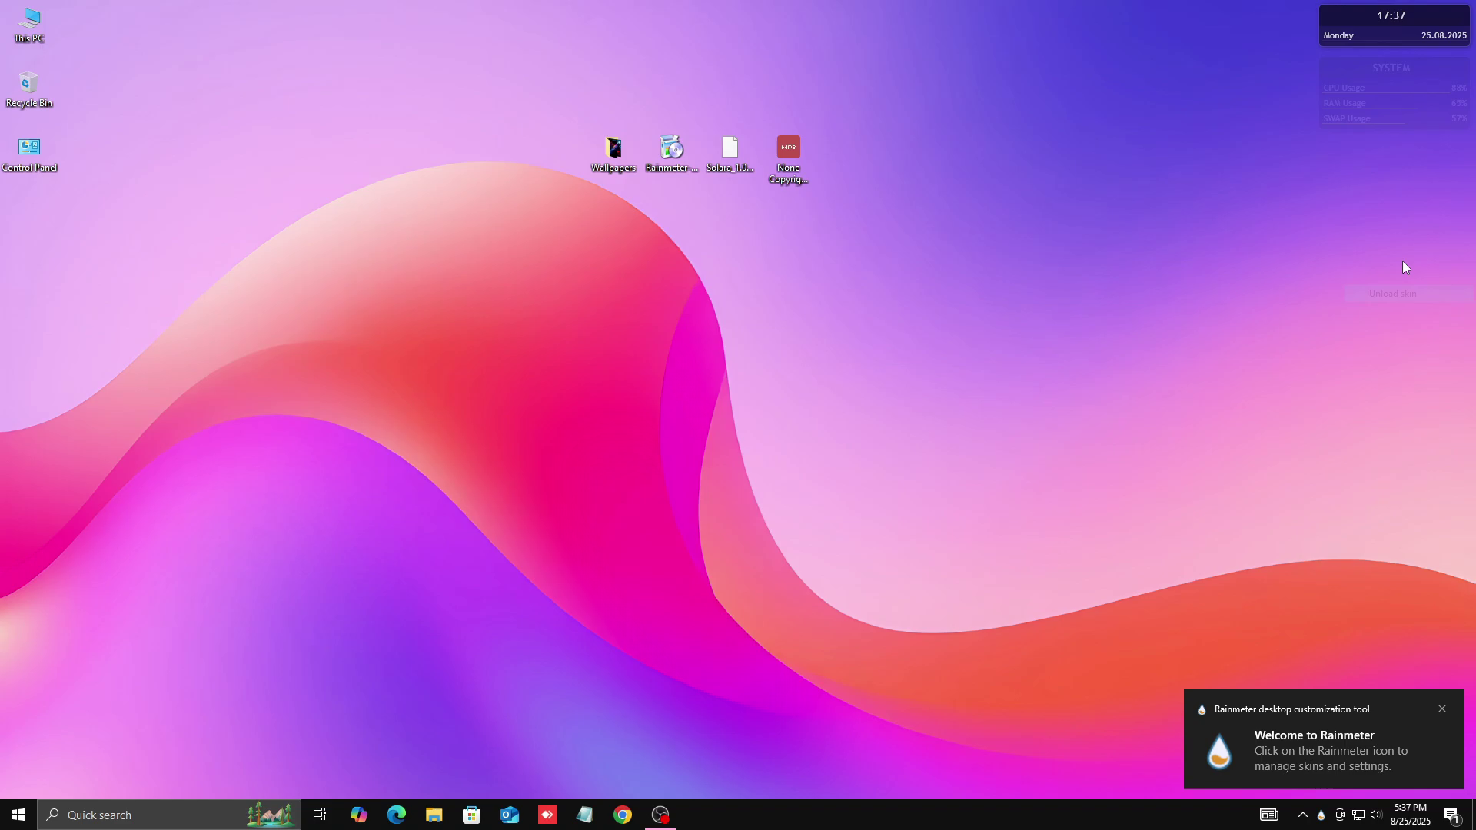
right_click(1385, 29)
left_click(1399, 201)
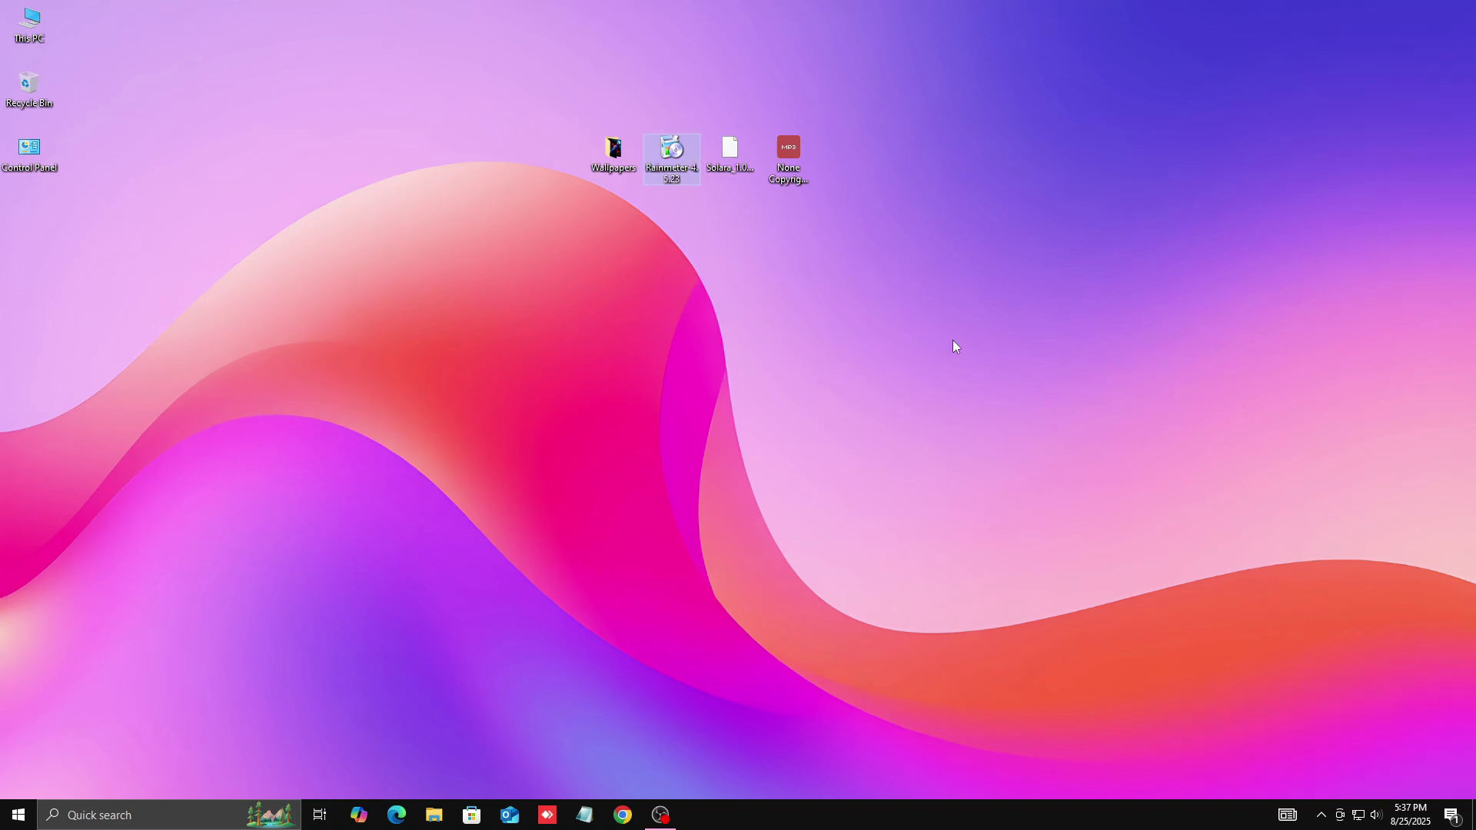
Step: Open the Wallpapers folder and set Imag 1_moreDetail_x2_3840x2160 as the desktop background
right_click(615, 174)
left_click(649, 171)
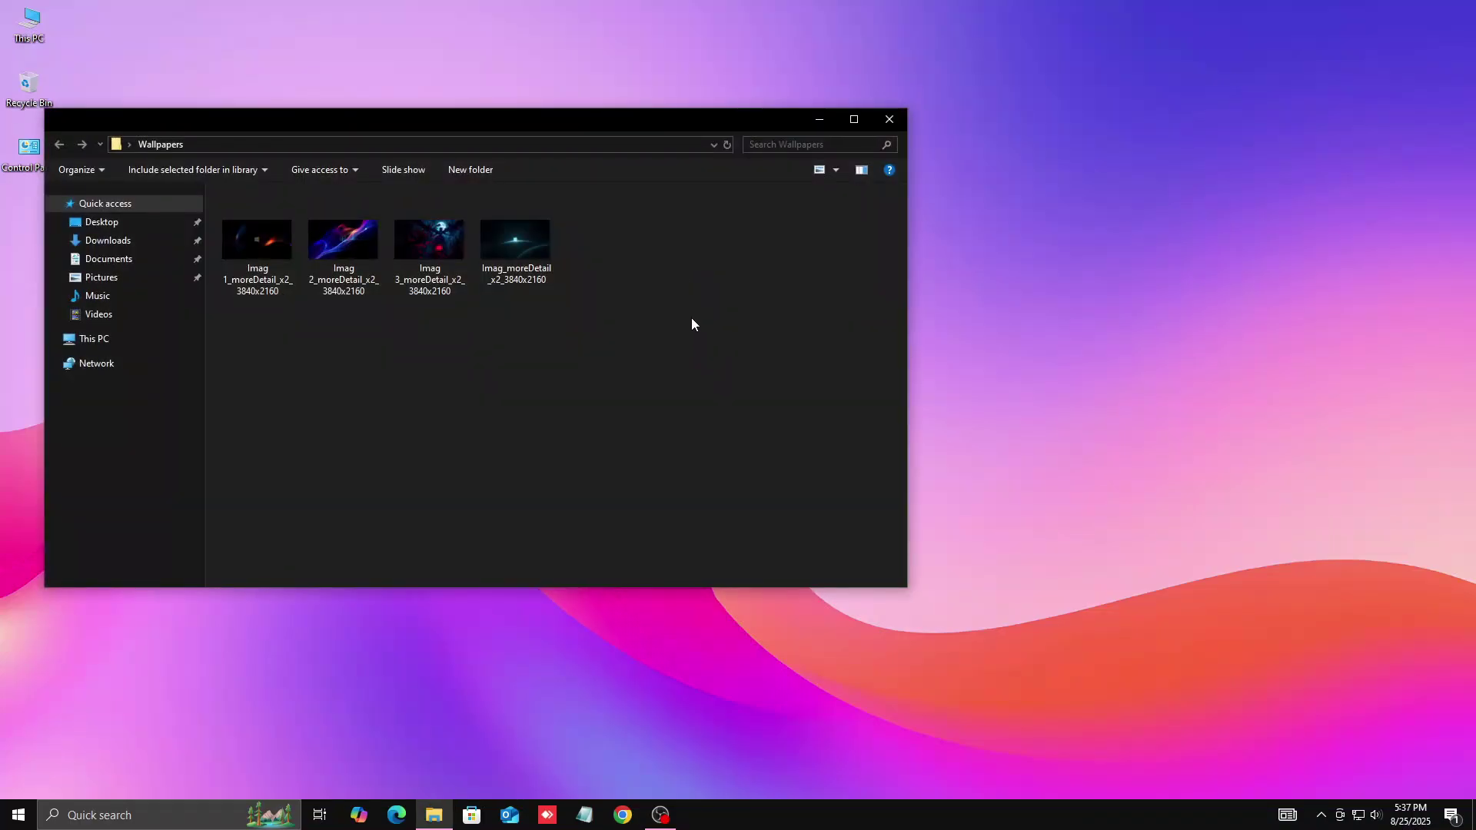
left_click_drag(519, 126, 758, 214)
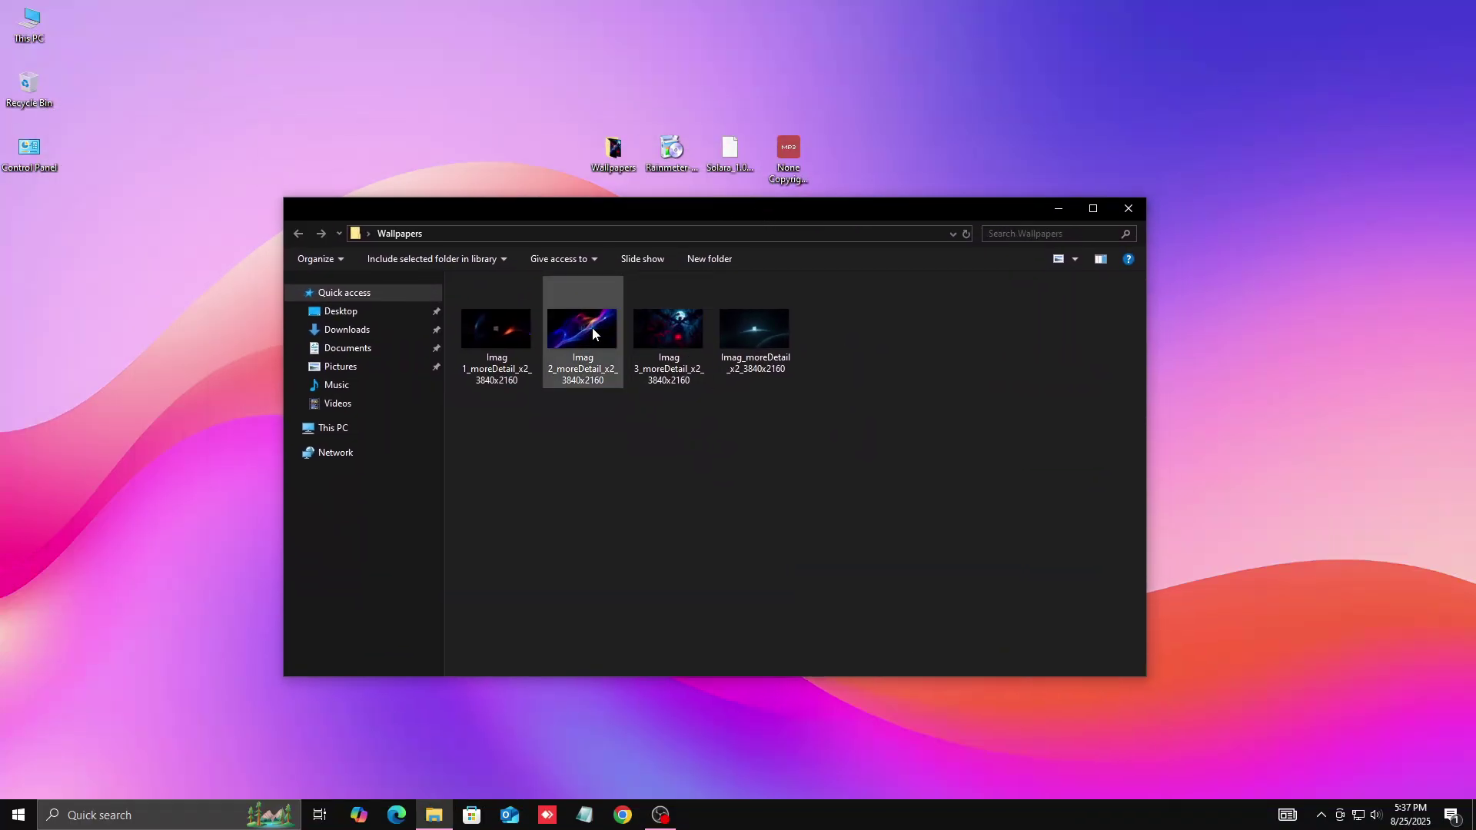
left_click(514, 323)
right_click(513, 322)
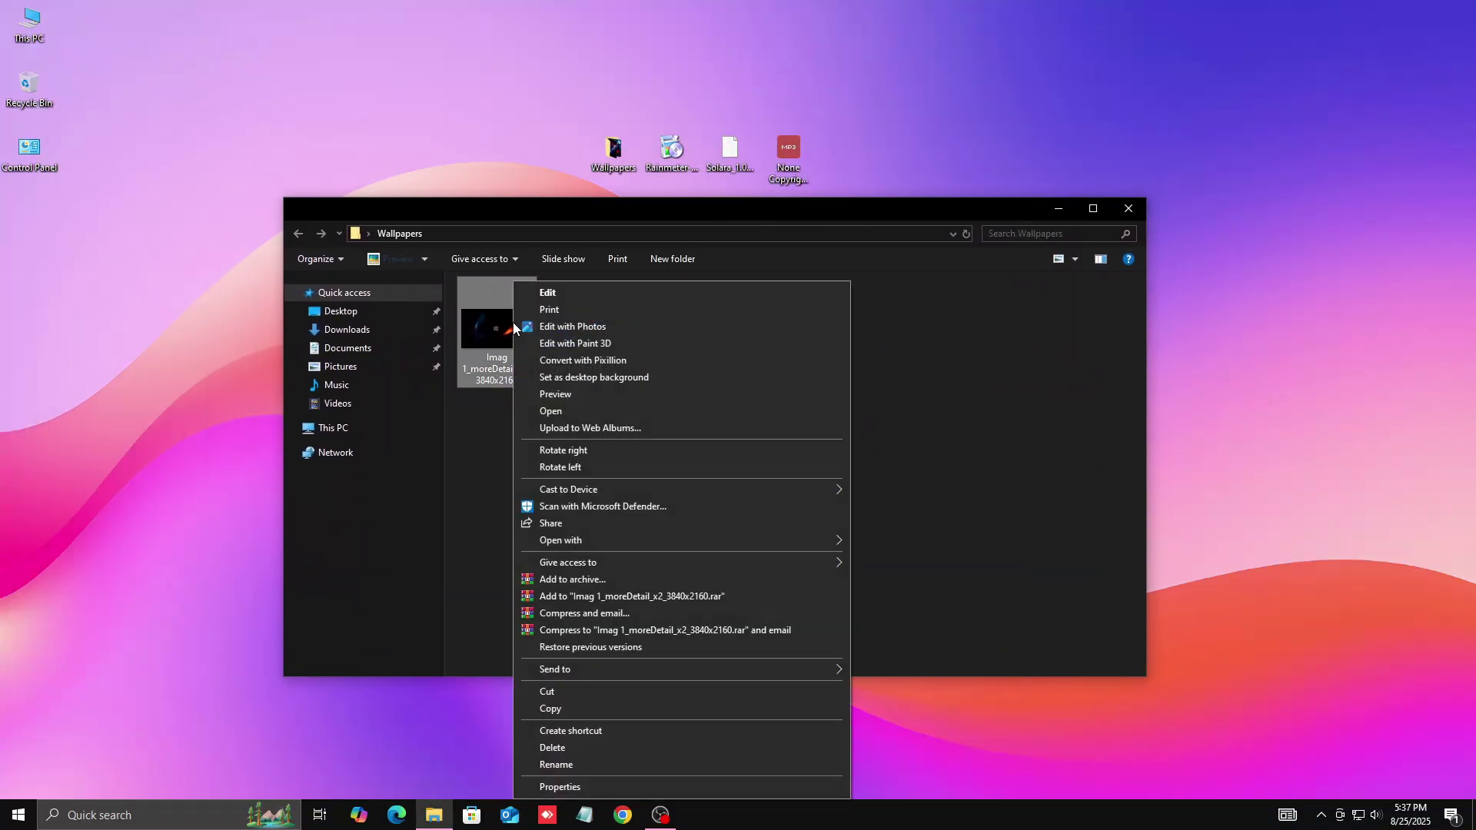
left_click(580, 376)
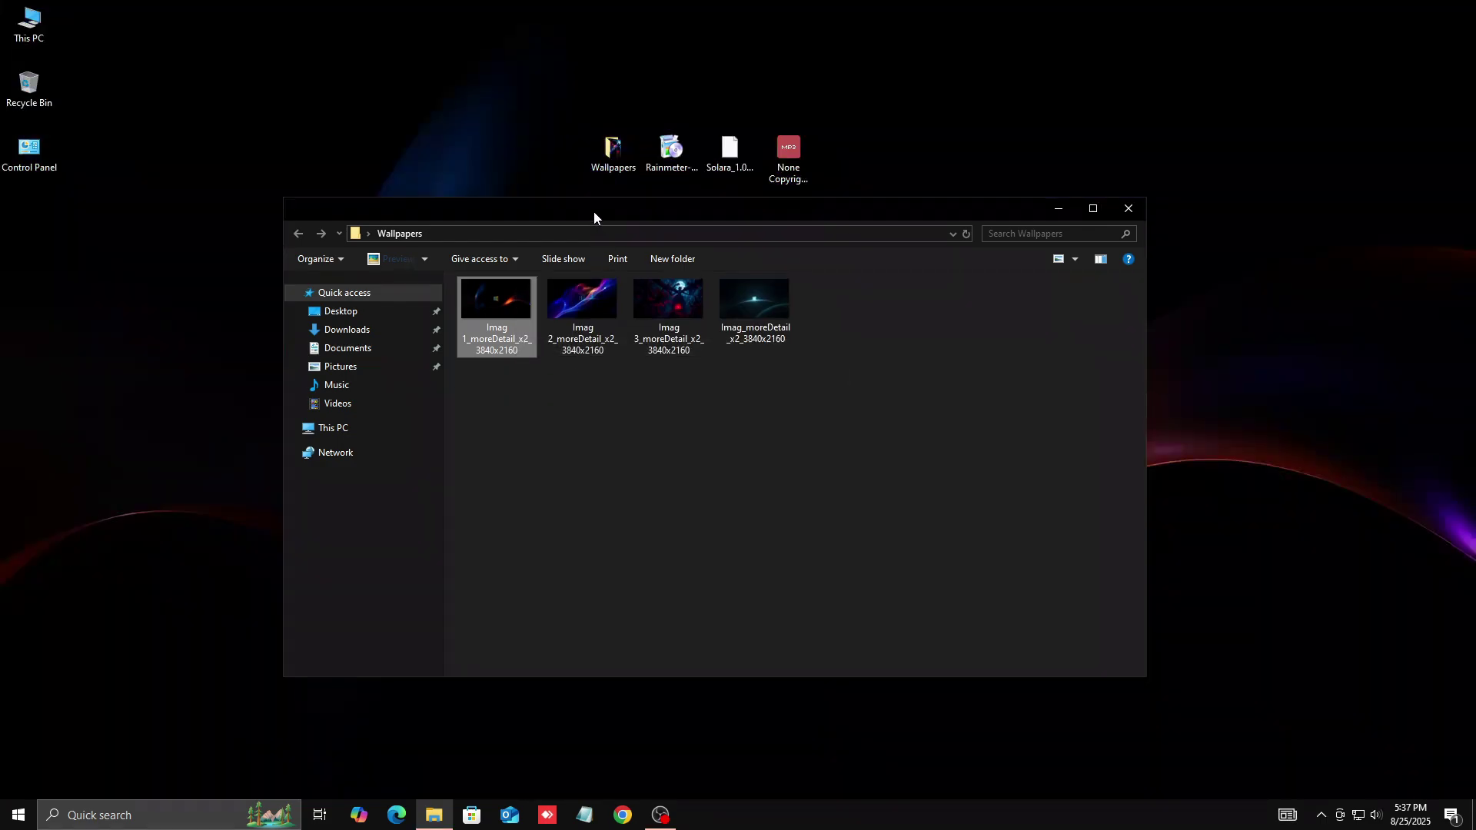
left_click_drag(594, 211, 551, 209)
Step: Try Imag 2_moreDetail_x2_3840x2160 from the Wallpapers folder as the desktop background
left_click(541, 311)
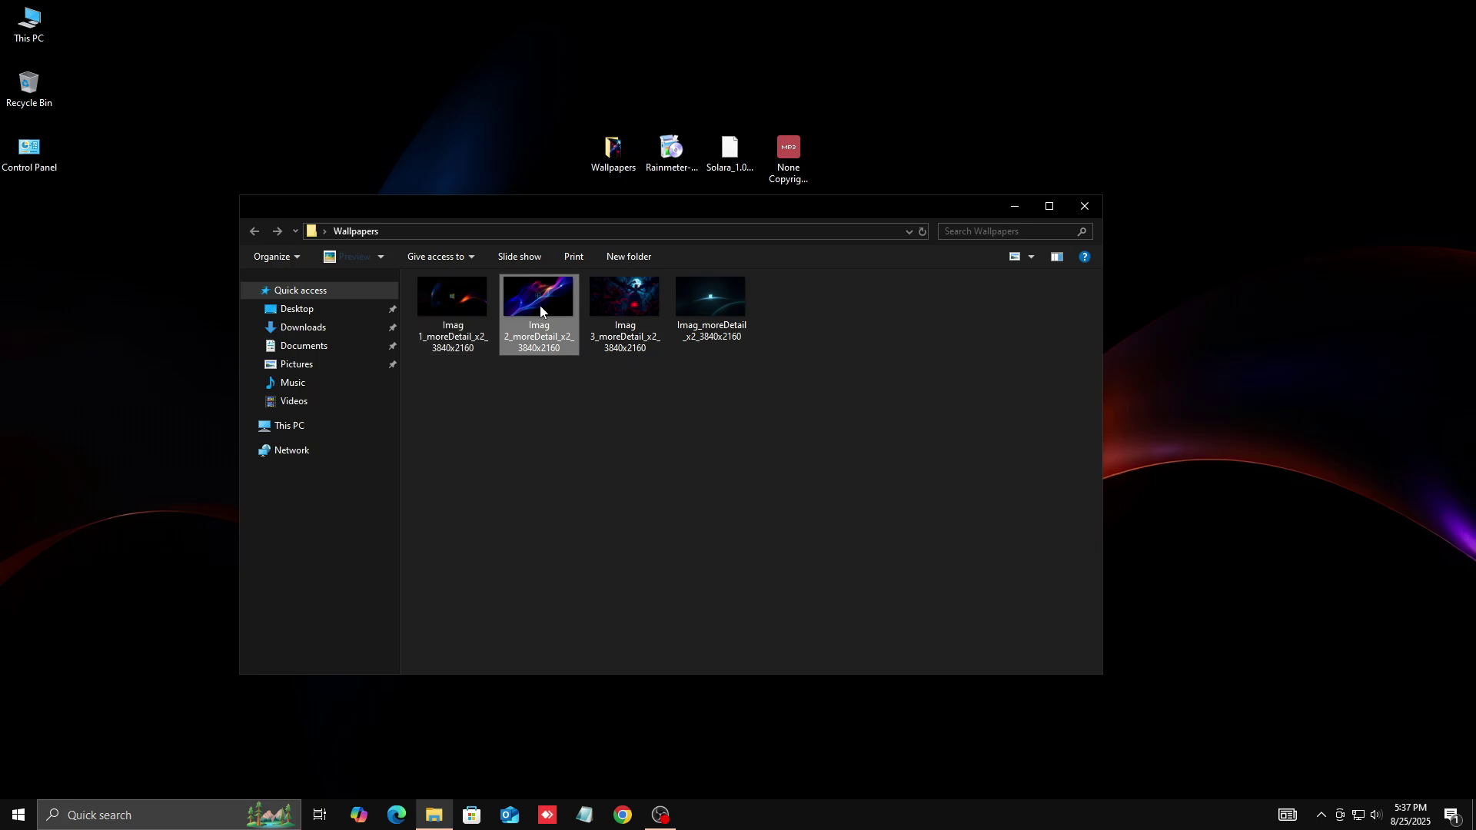
right_click(540, 305)
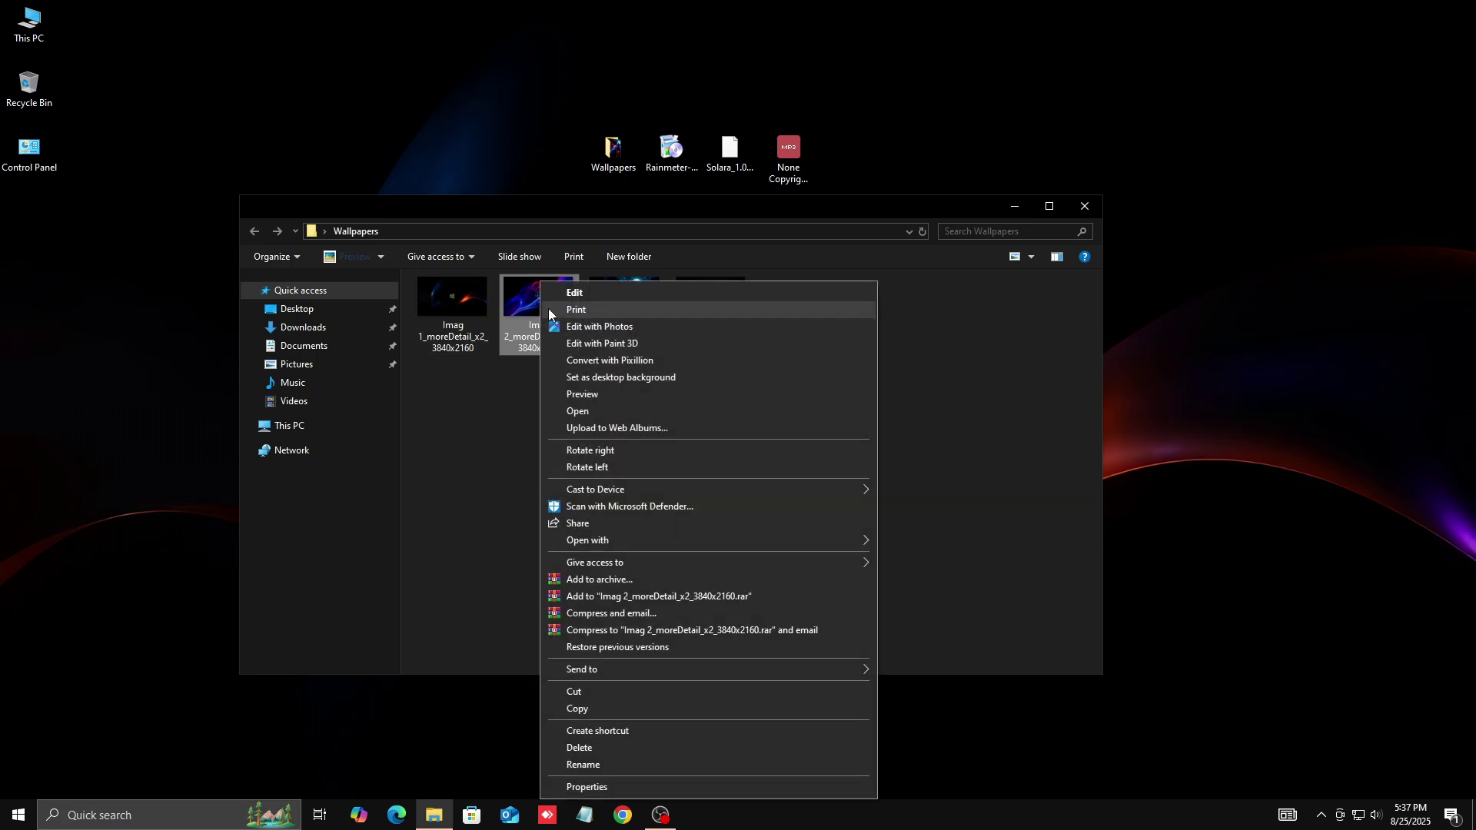
left_click(592, 384)
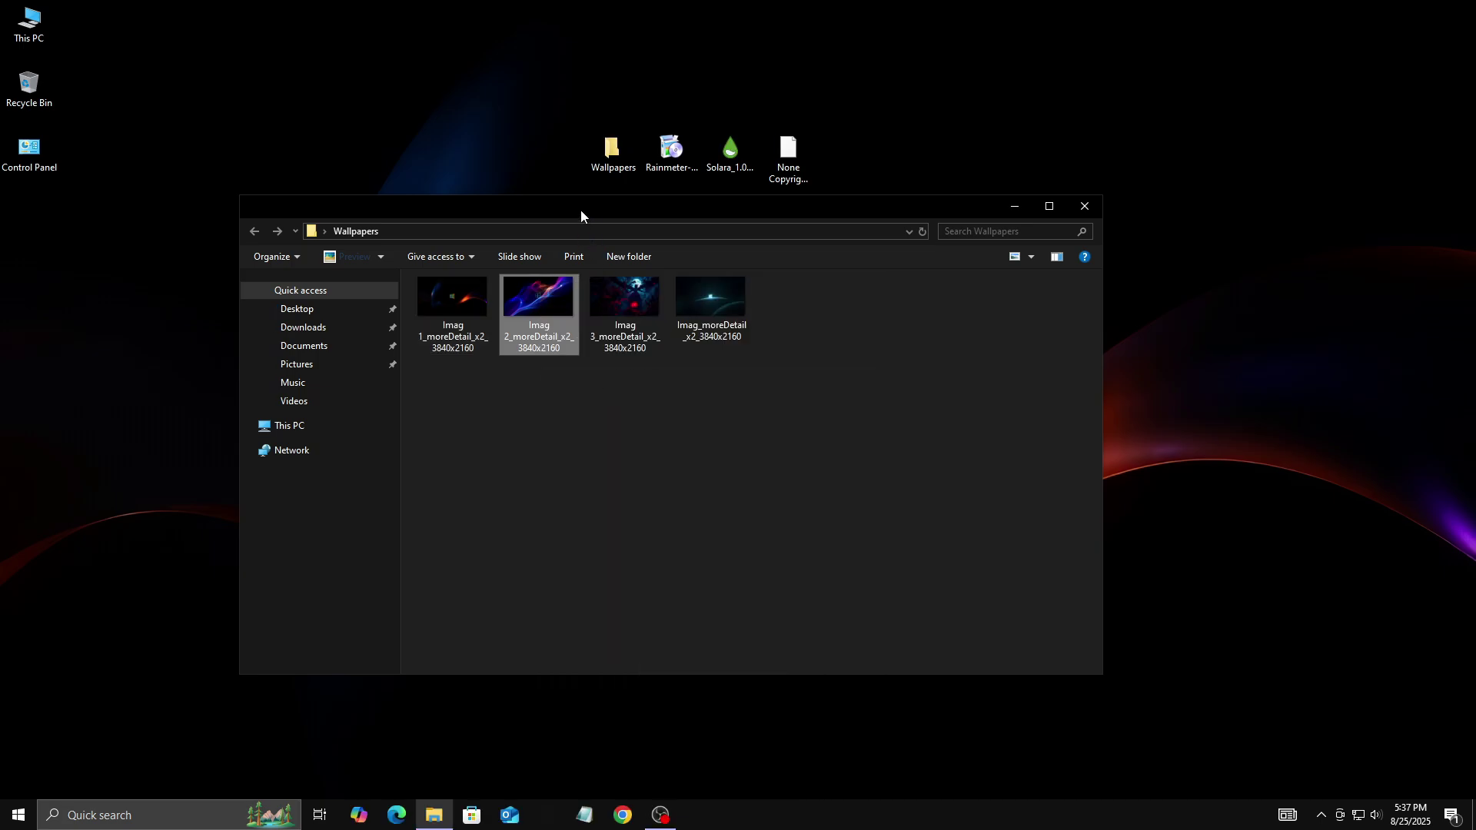
left_click_drag(600, 211, 629, 228)
Step: Try Imag_moreDetail_x2_3840x2160 as the desktop background
left_click(731, 296)
right_click(730, 296)
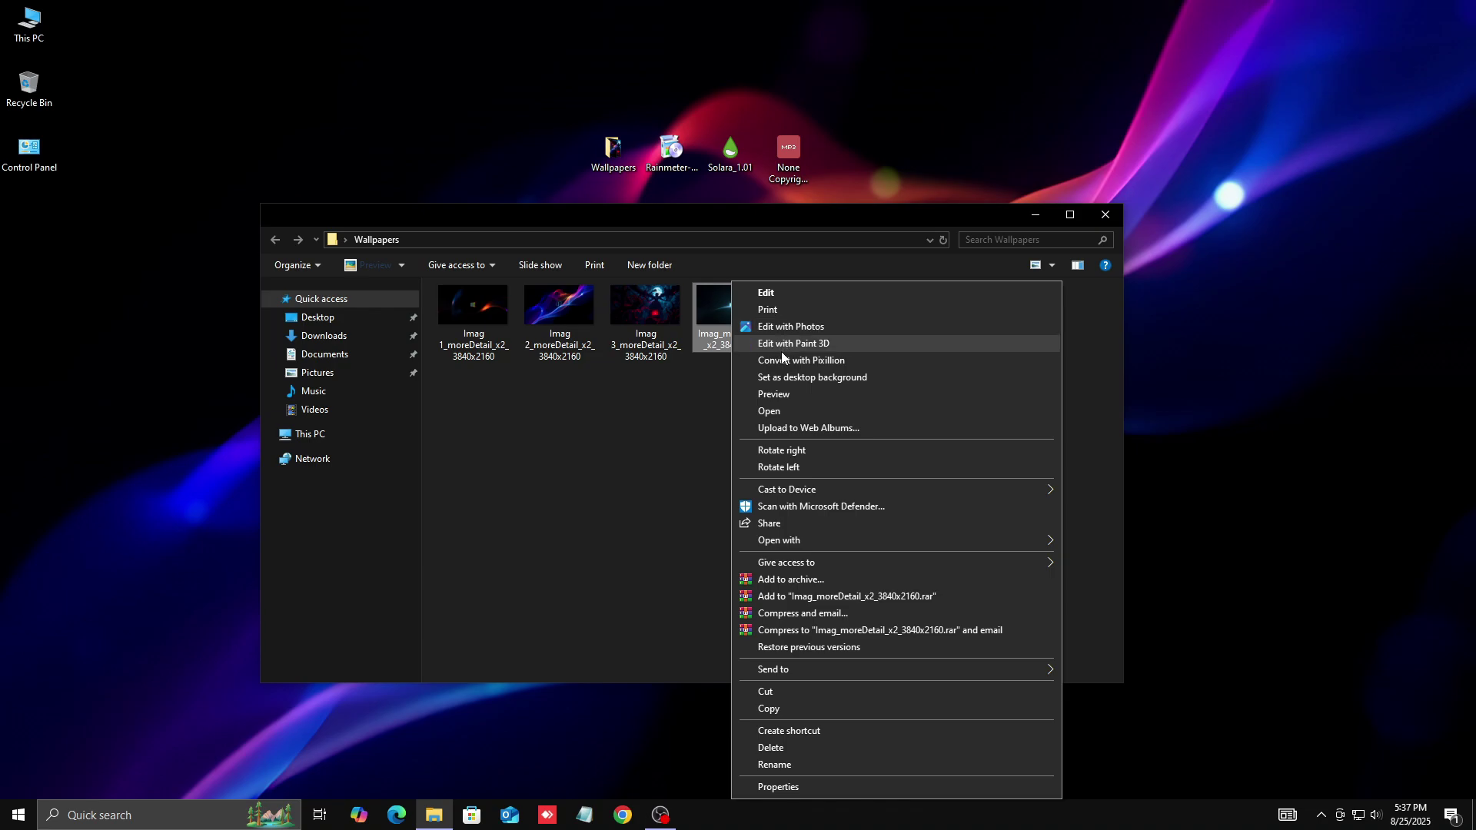
left_click(786, 378)
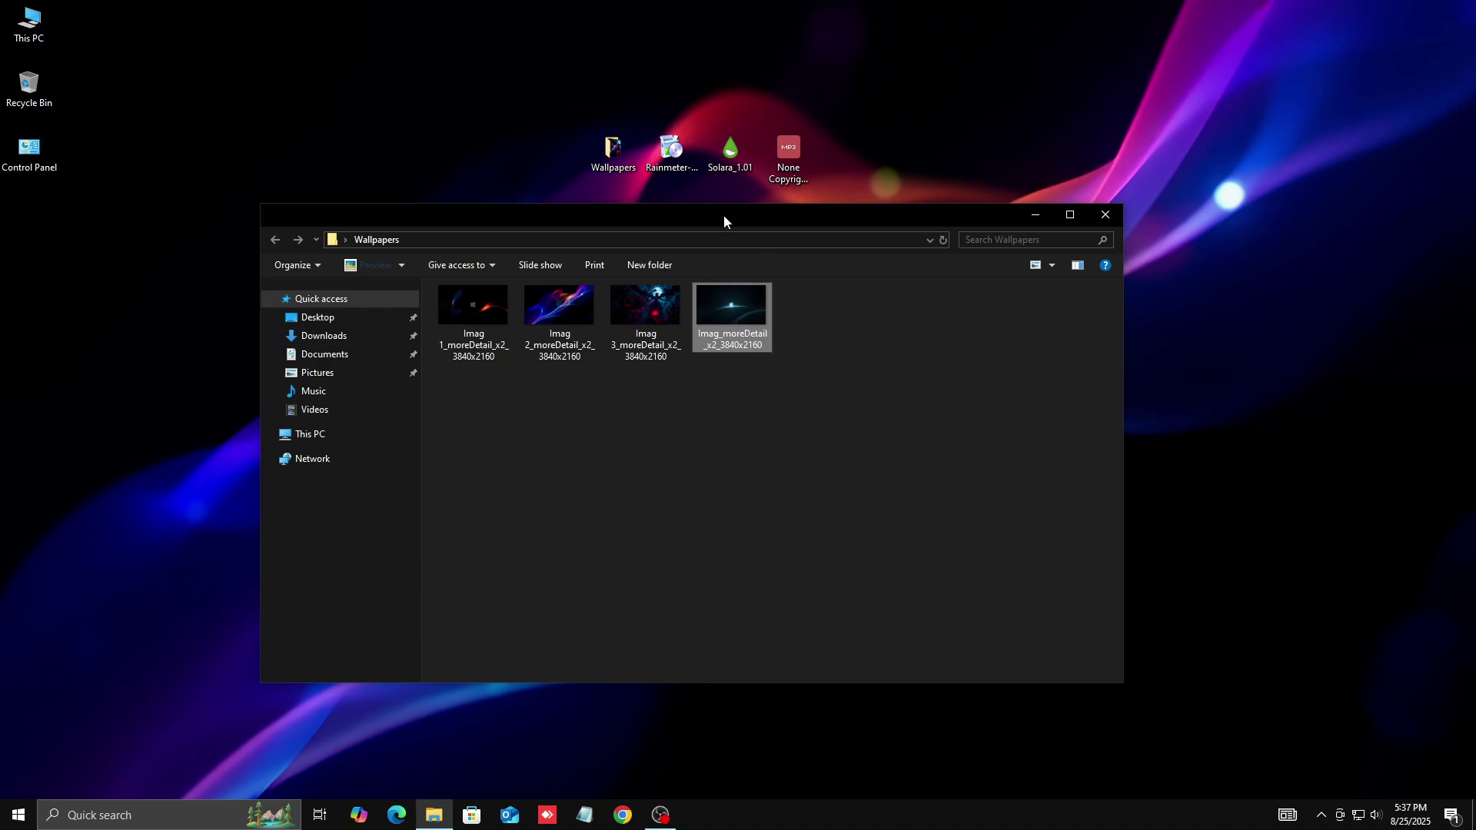
left_click_drag(698, 217, 733, 220)
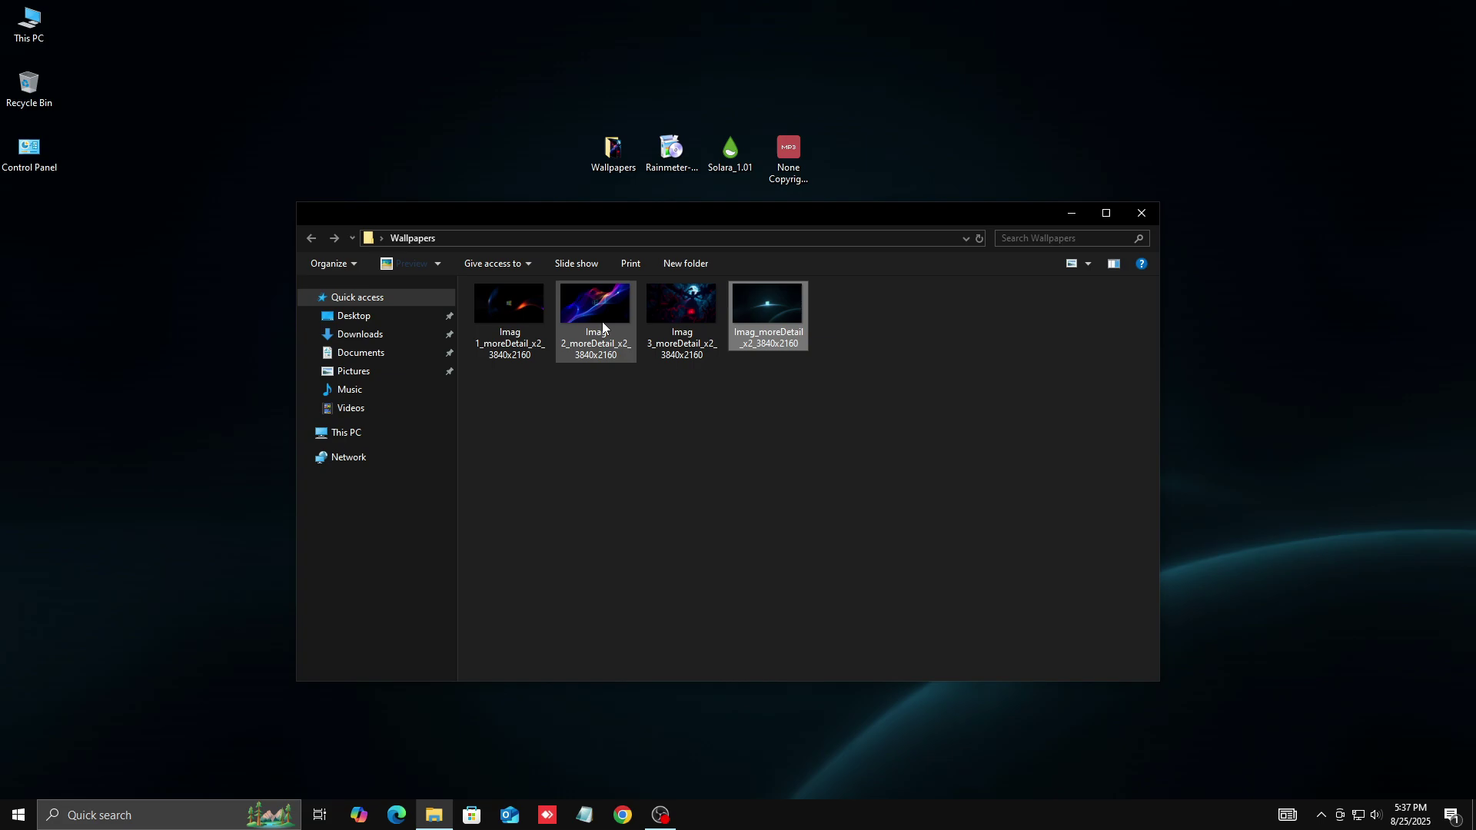
Step: Set Imag 1_moreDetail_x2_3840x2160 as the desktop background again and close the Wallpapers folder
right_click(515, 322)
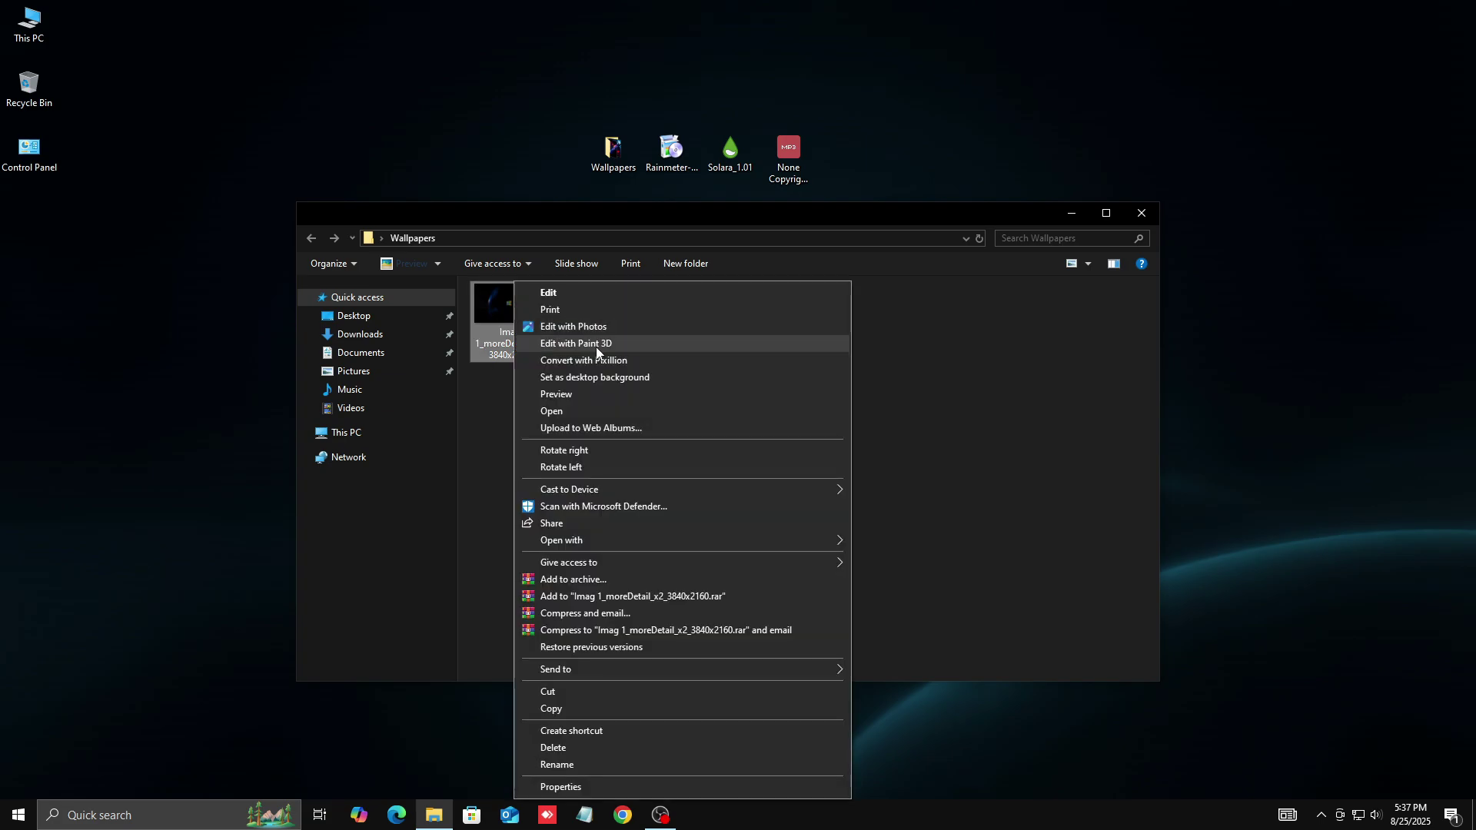
left_click(595, 377)
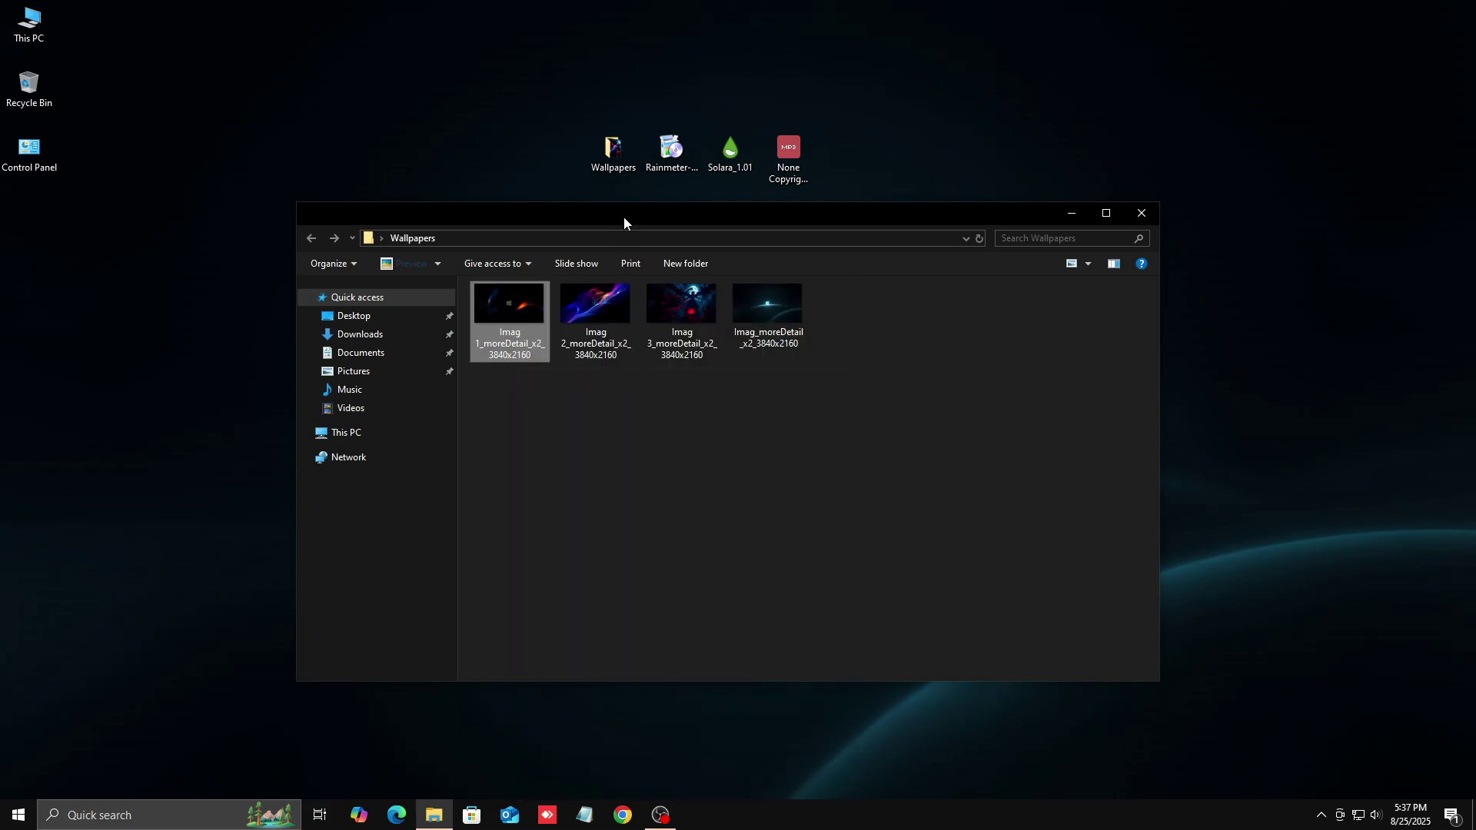
mouse_move(630, 217)
left_mouse_down()
mouse_move(794, 309)
mouse_move(814, 471)
mouse_move(514, 198)
mouse_move(631, 216)
left_mouse_up()
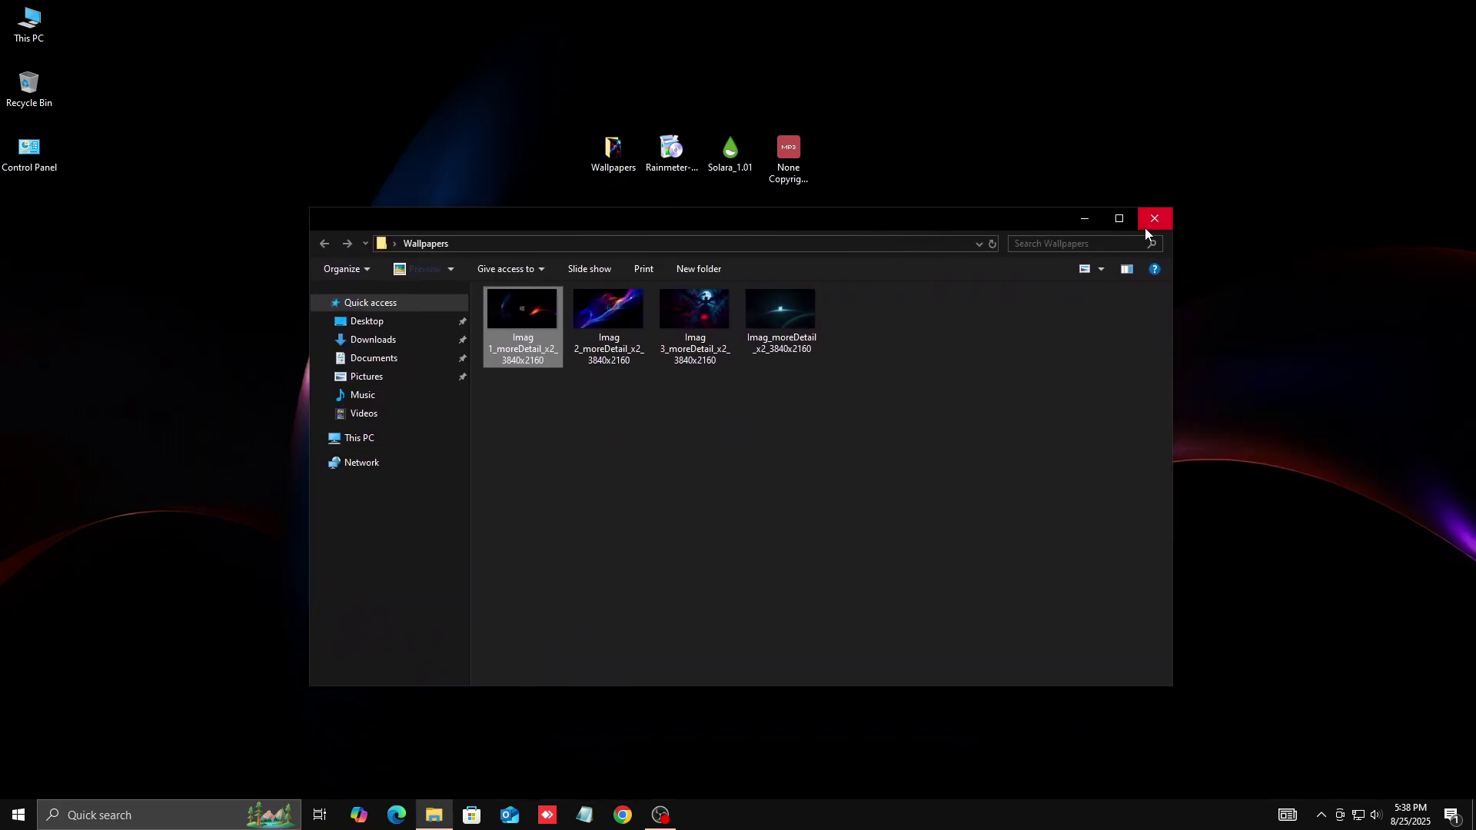
left_click(1153, 218)
left_click(777, 234)
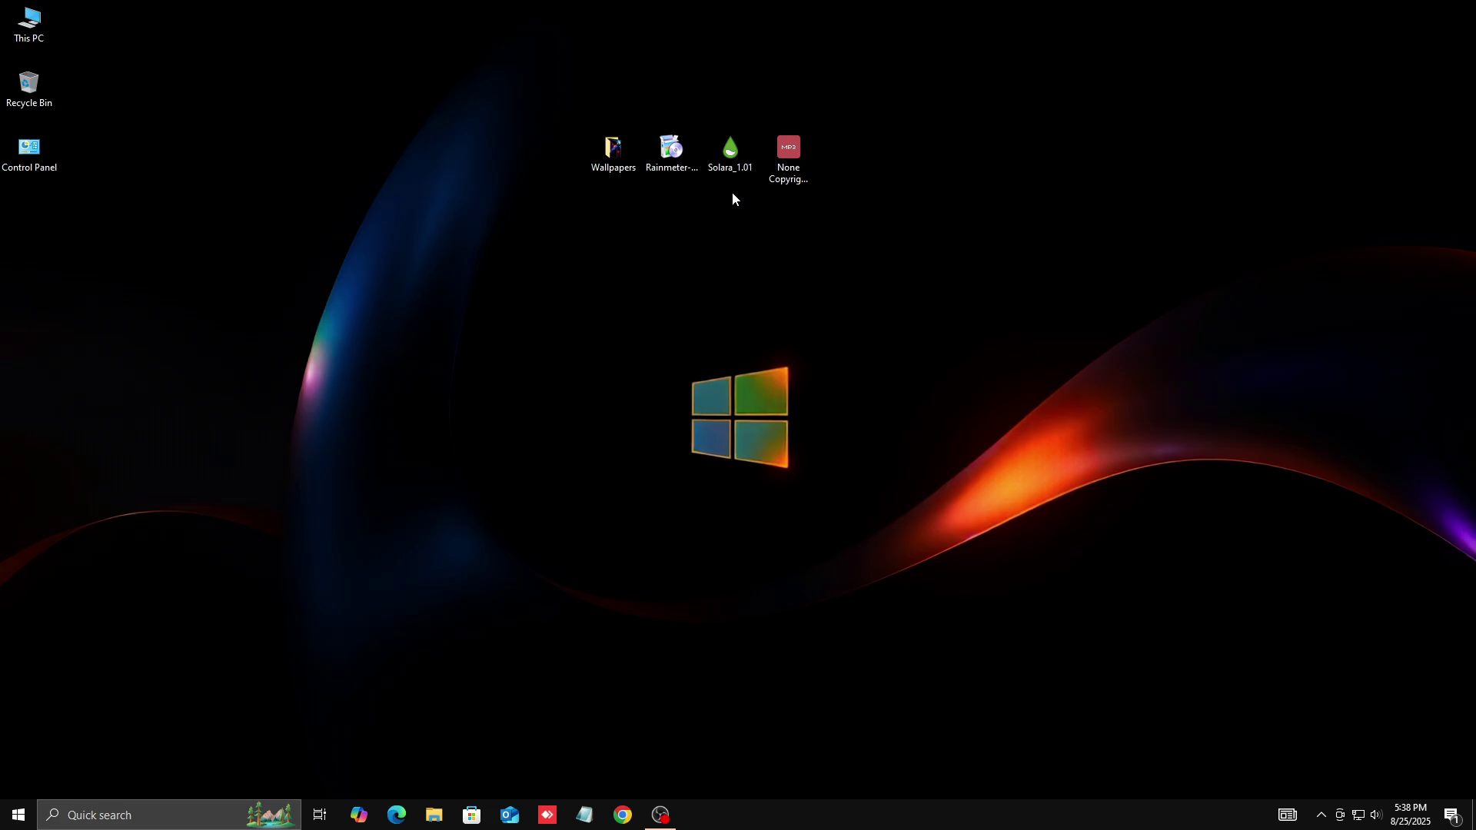
Step: Install the Solara_1.01 Rainmeter skin package with its included skins set to load
right_click(730, 167)
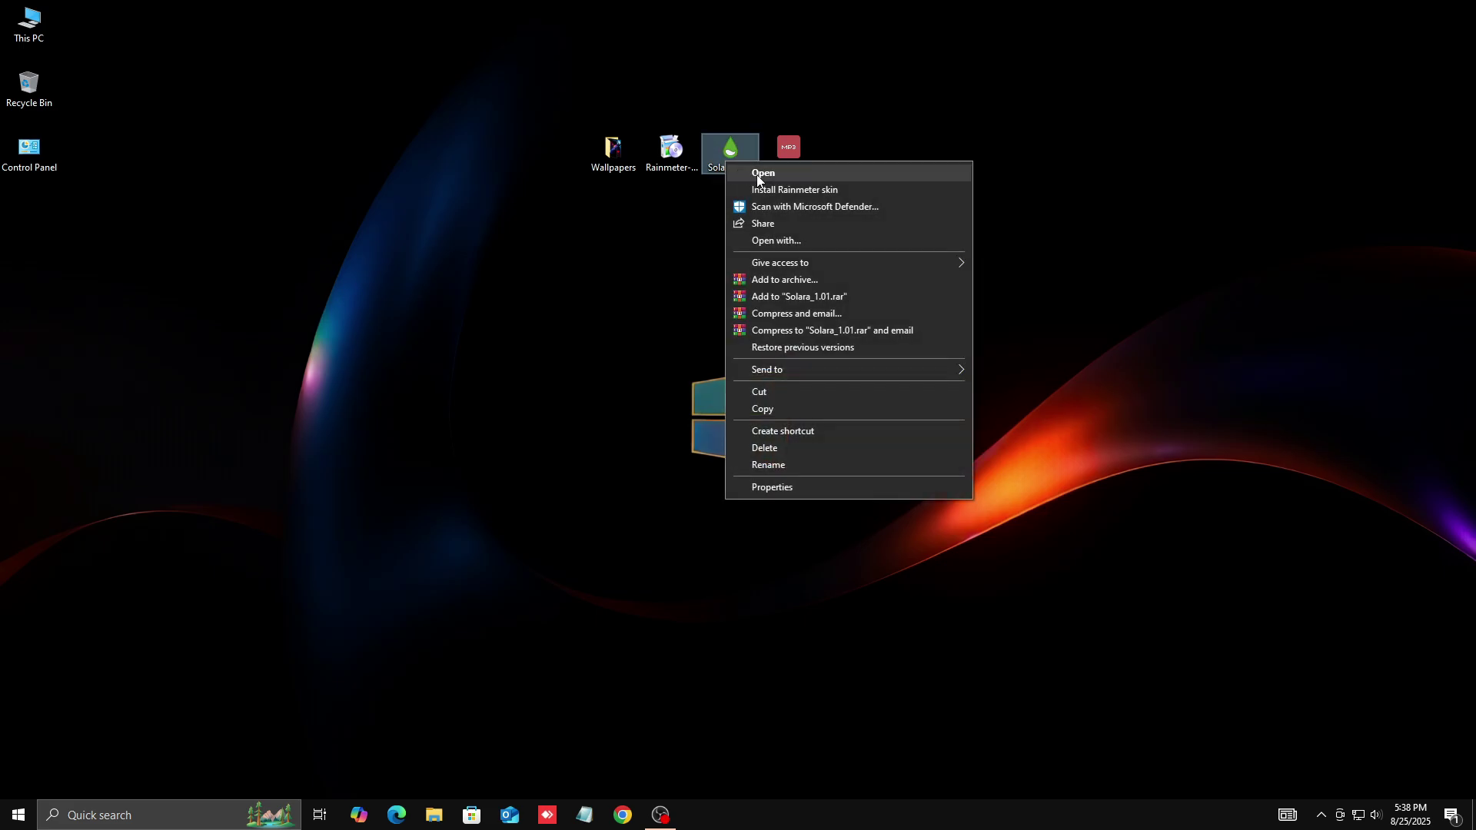
left_click(758, 174)
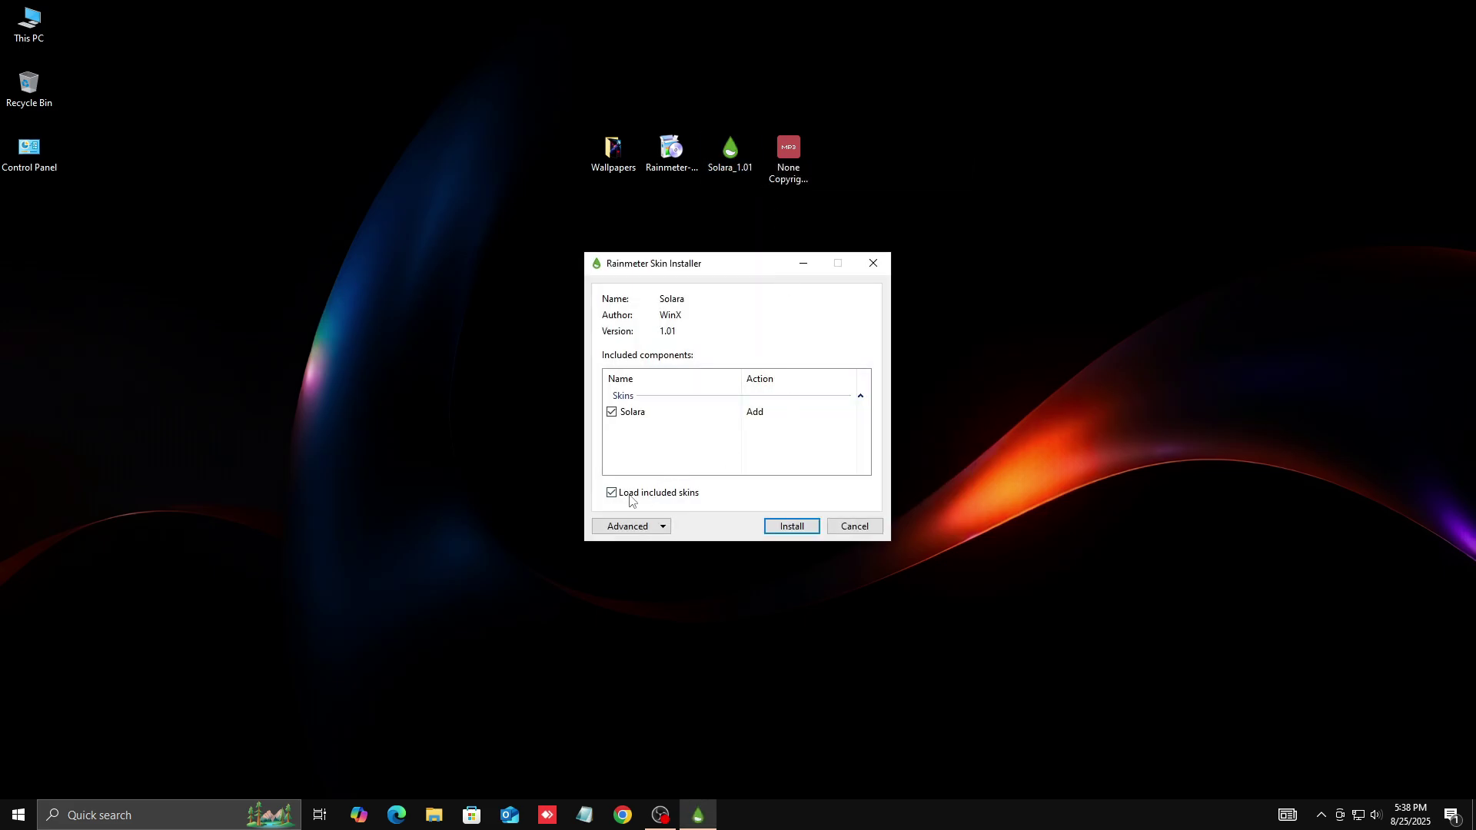
left_click(792, 529)
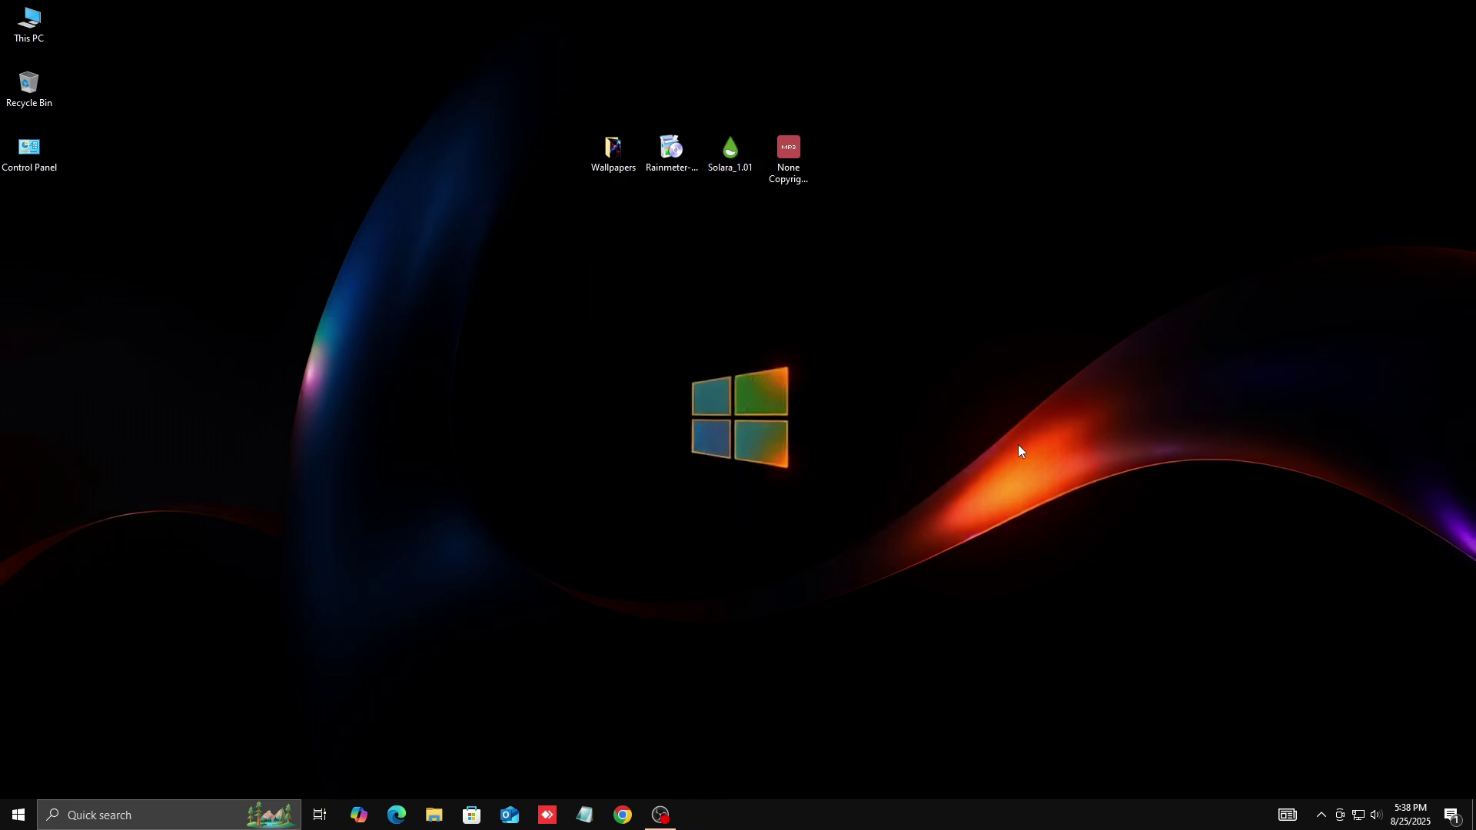
Step: Open the Rainmeter manager from the hidden system icons and refresh all skins
left_click(1326, 806)
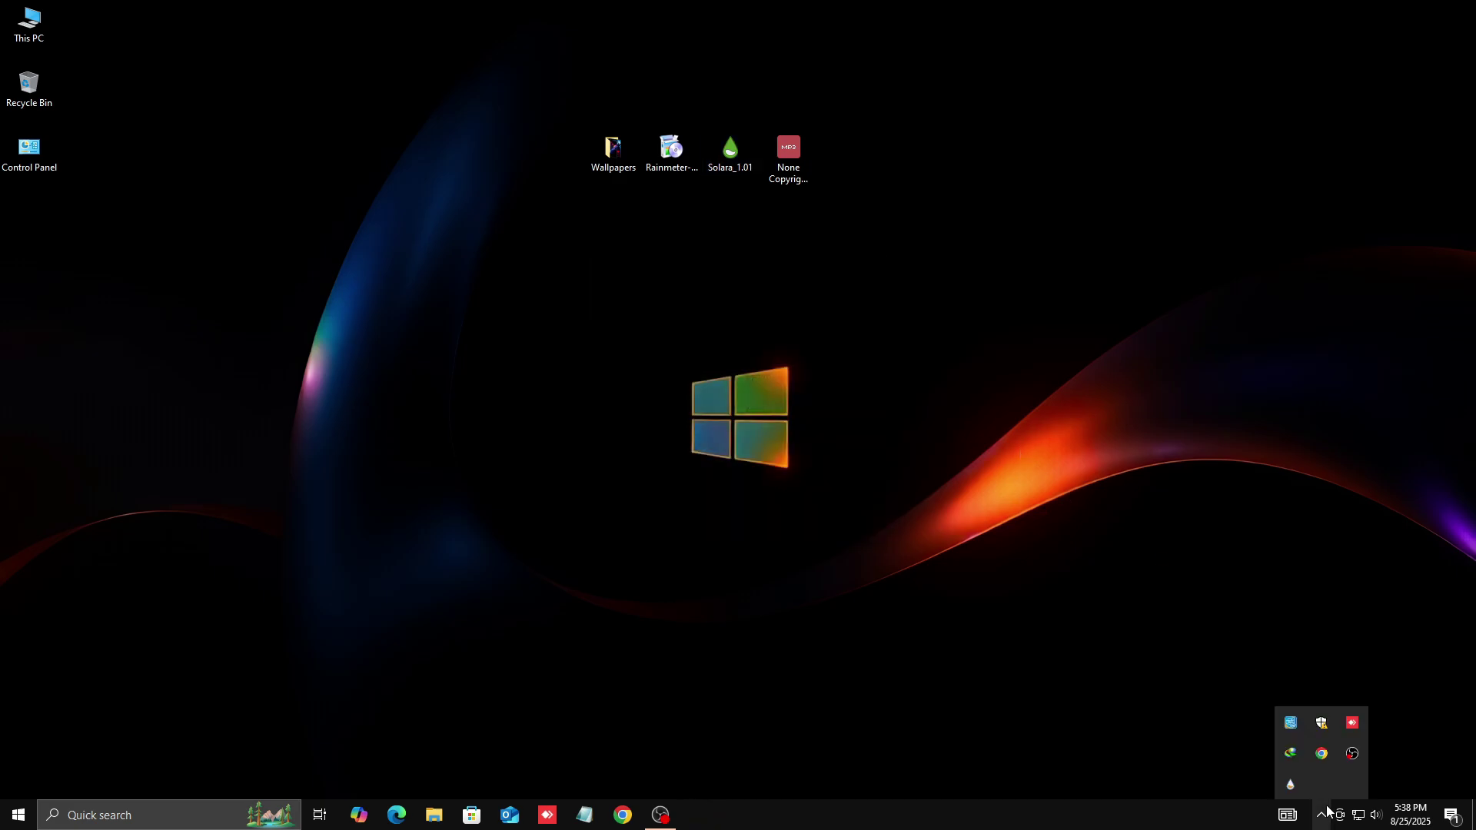
left_click(1292, 792)
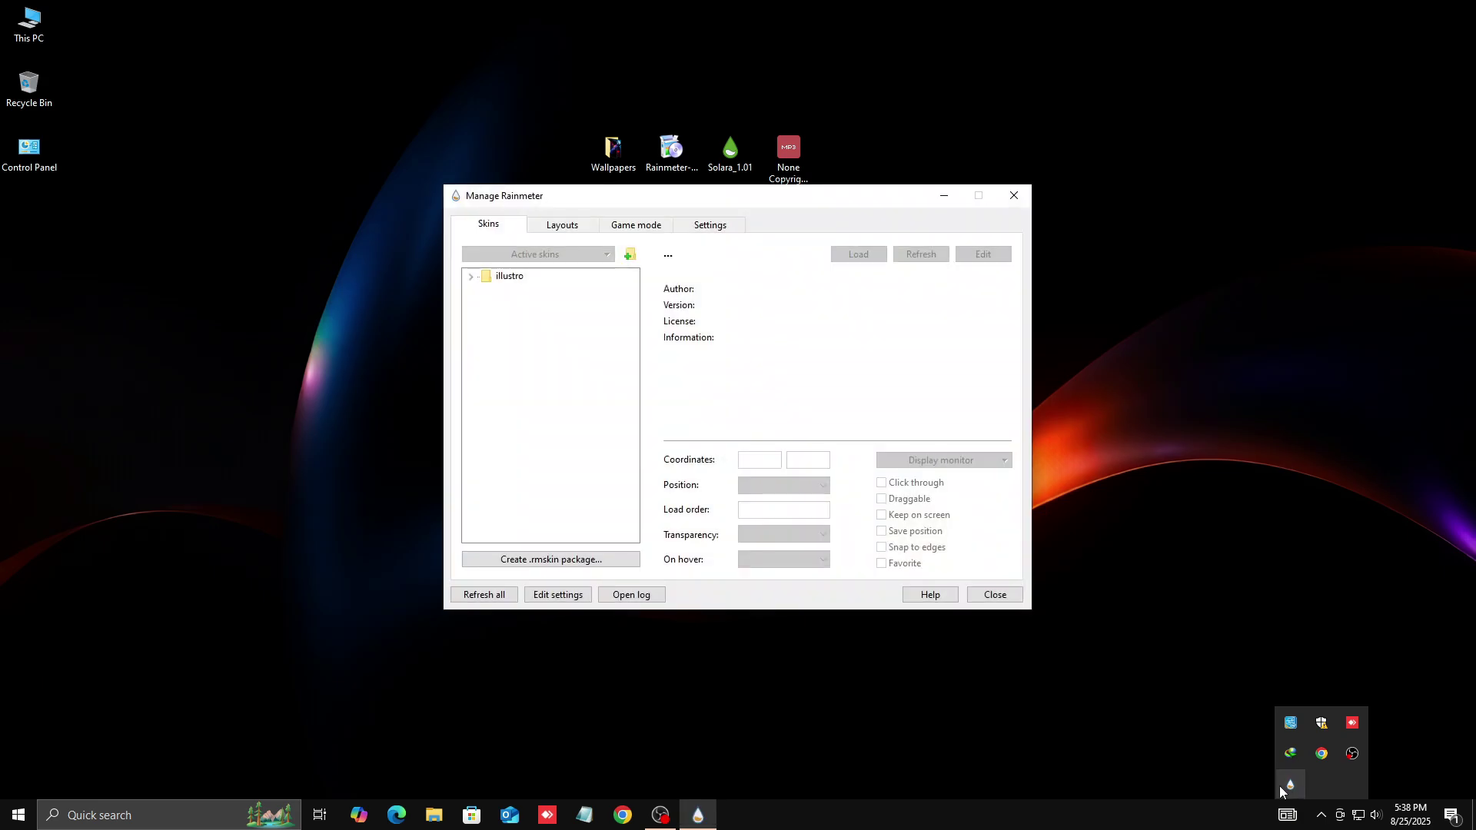
left_click(1321, 815)
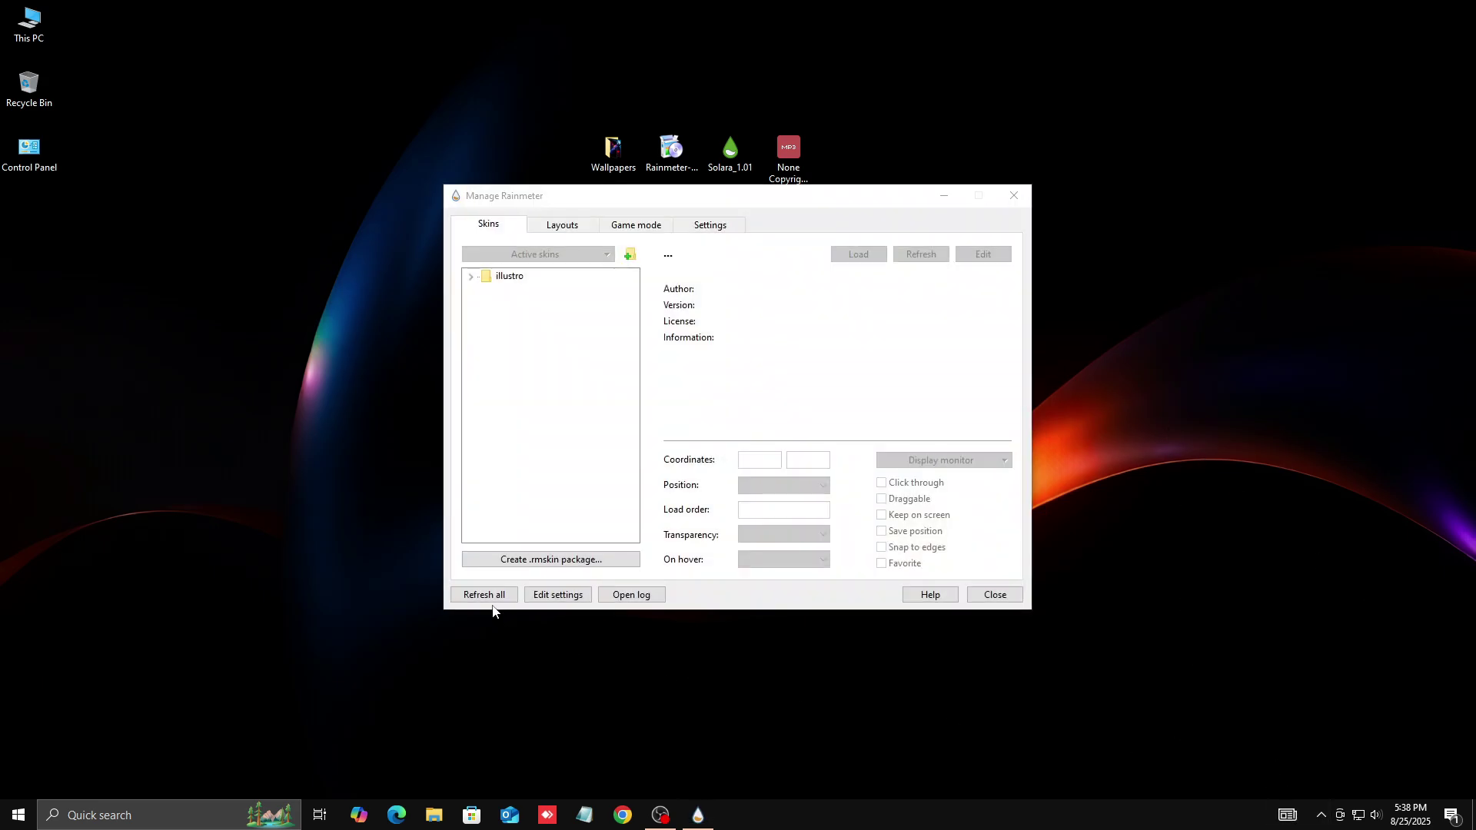
left_click(488, 596)
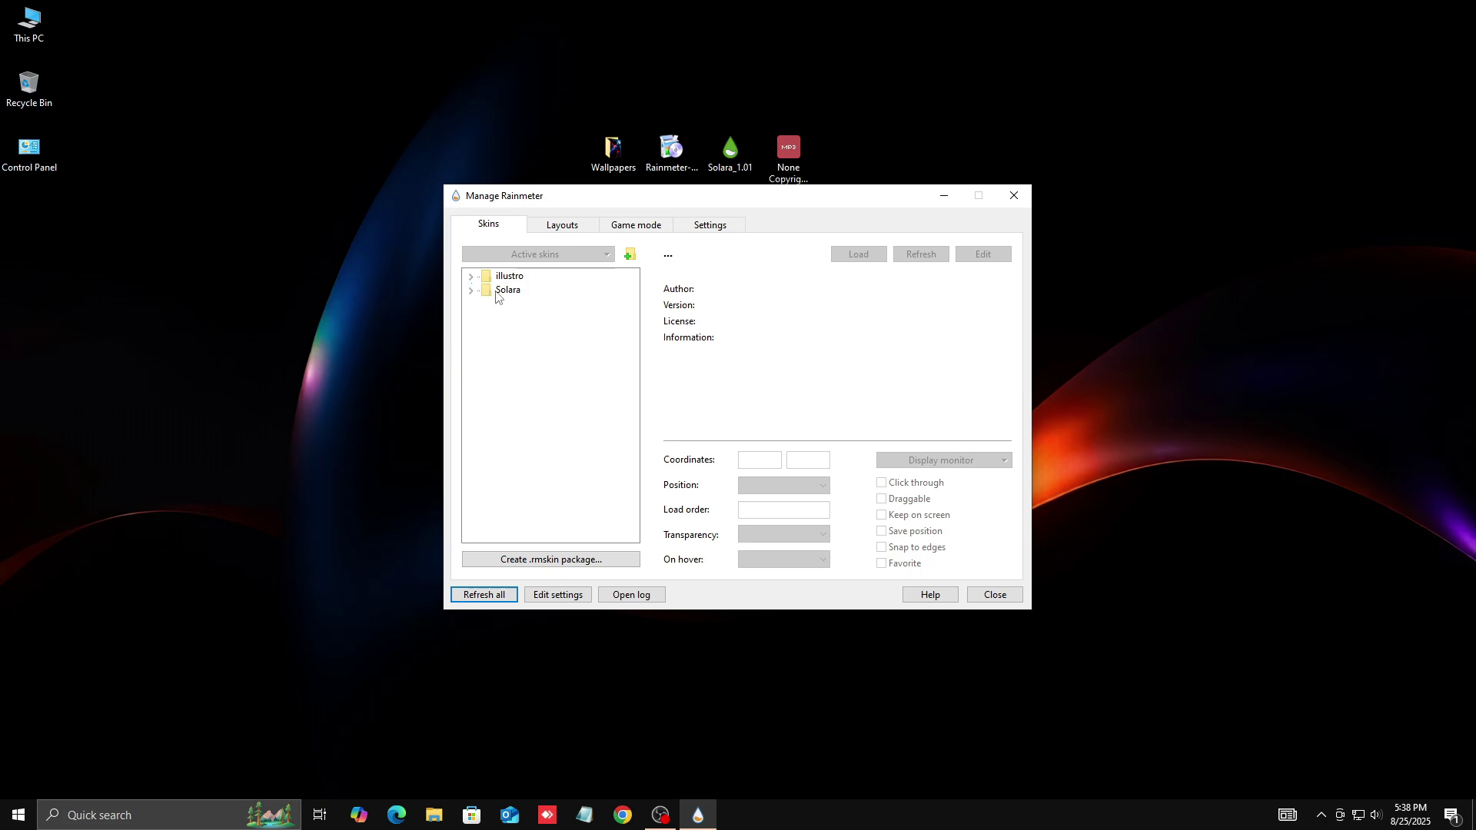
Step: Load Date.ini from the Solara skins and place the date widget at the desktop's left edge, about coordinates 0, 407
left_click(471, 291)
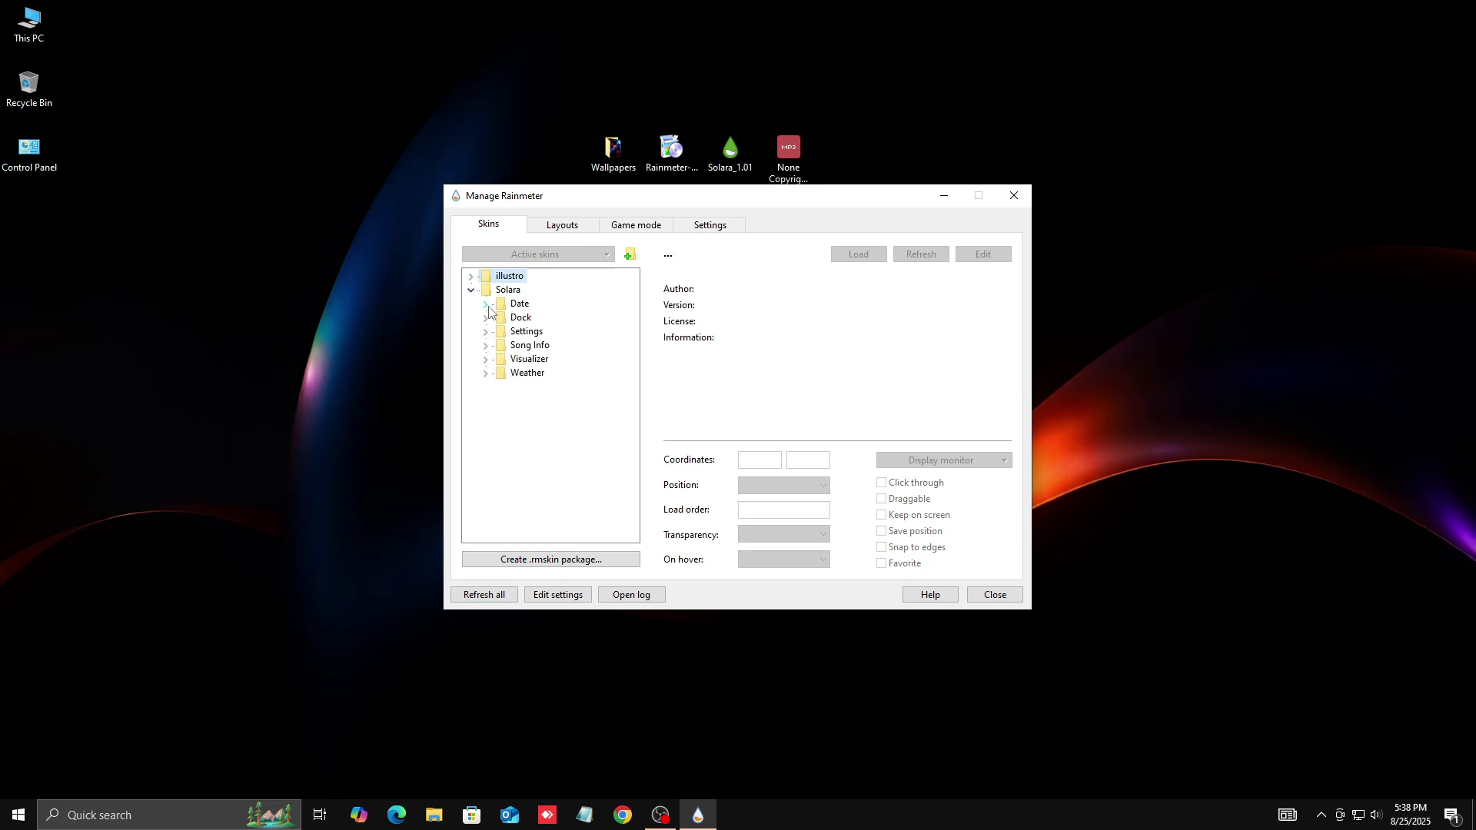
left_click(486, 305)
left_click(538, 318)
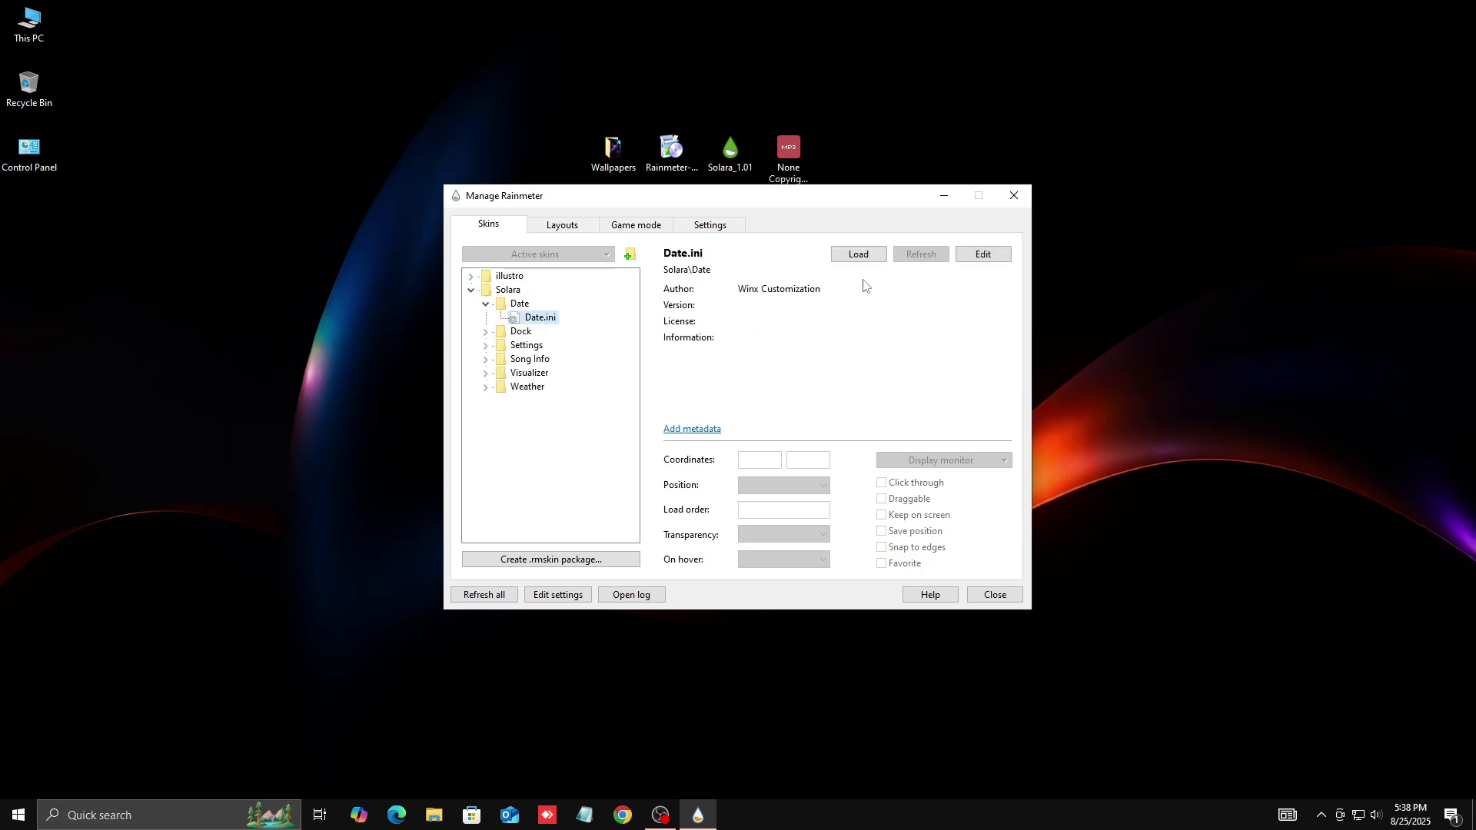
left_click(849, 251)
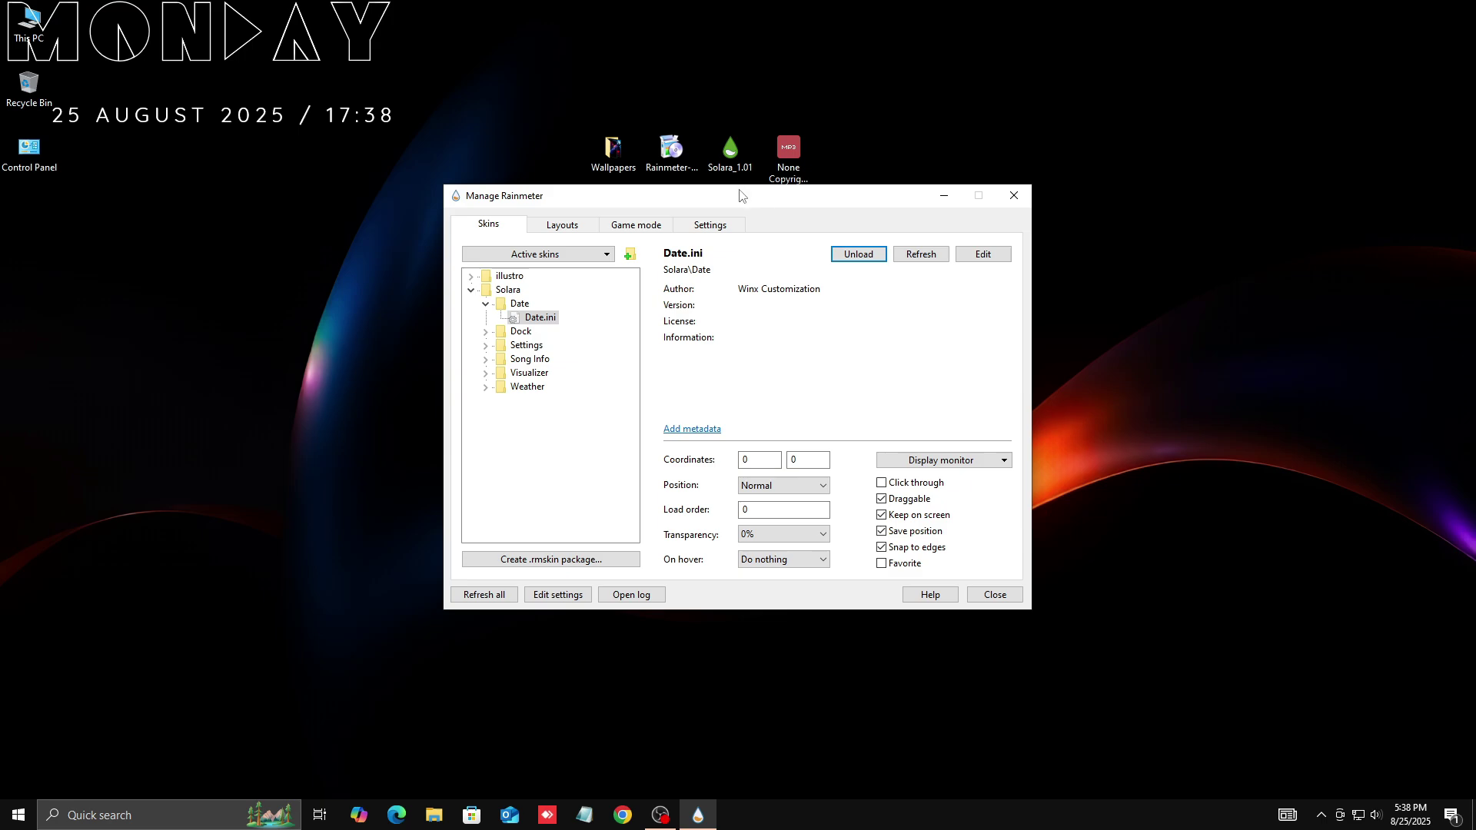
left_click_drag(739, 195, 704, 313)
left_click_drag(349, 50, 345, 363)
Step: Move the Rainmeter manager clear of the date widget and load the Solara Dock.ini skin
left_click_drag(756, 311, 1015, 118)
left_click(709, 253)
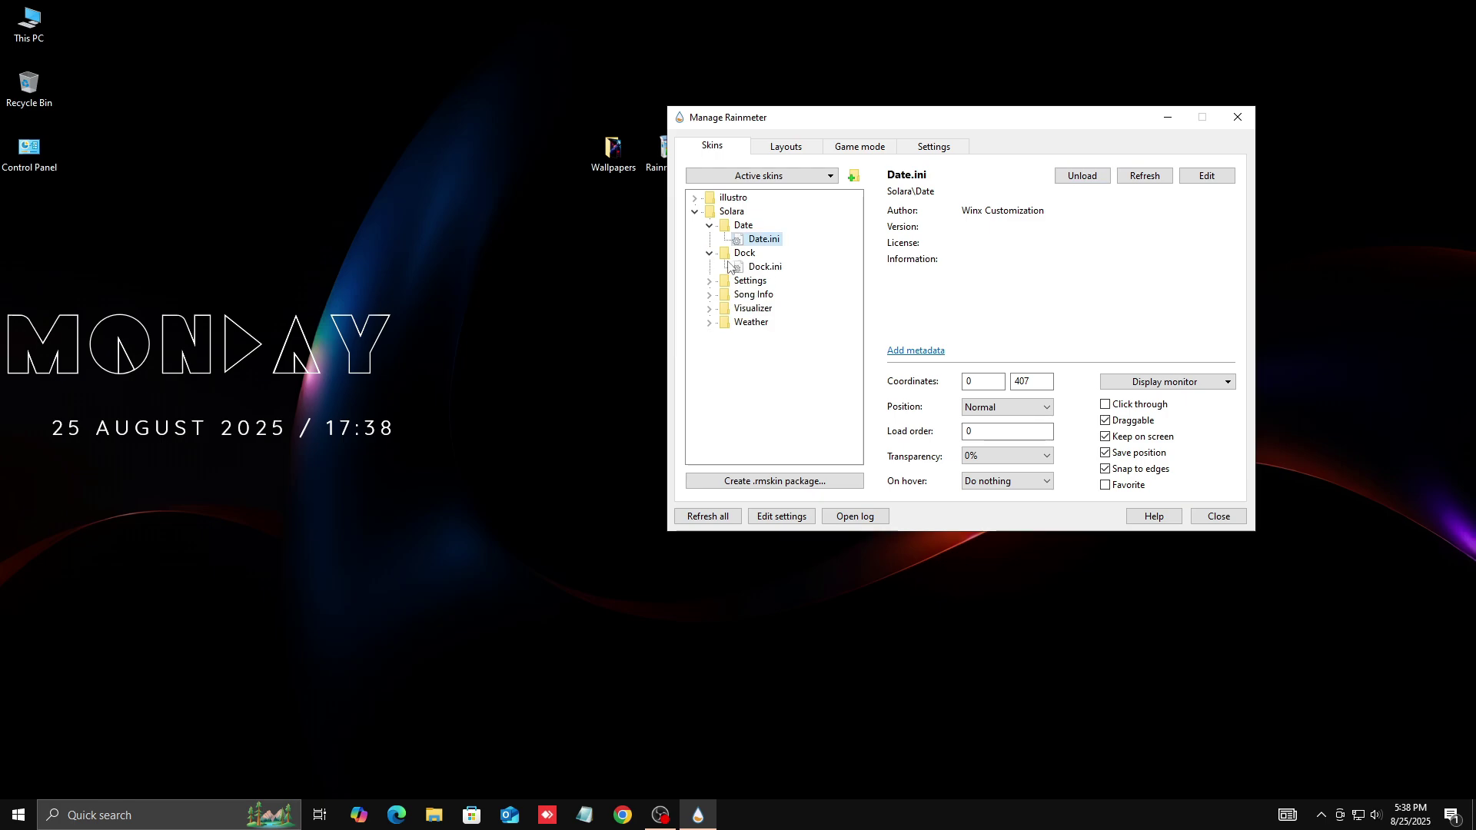
left_click(765, 267)
left_click(1063, 178)
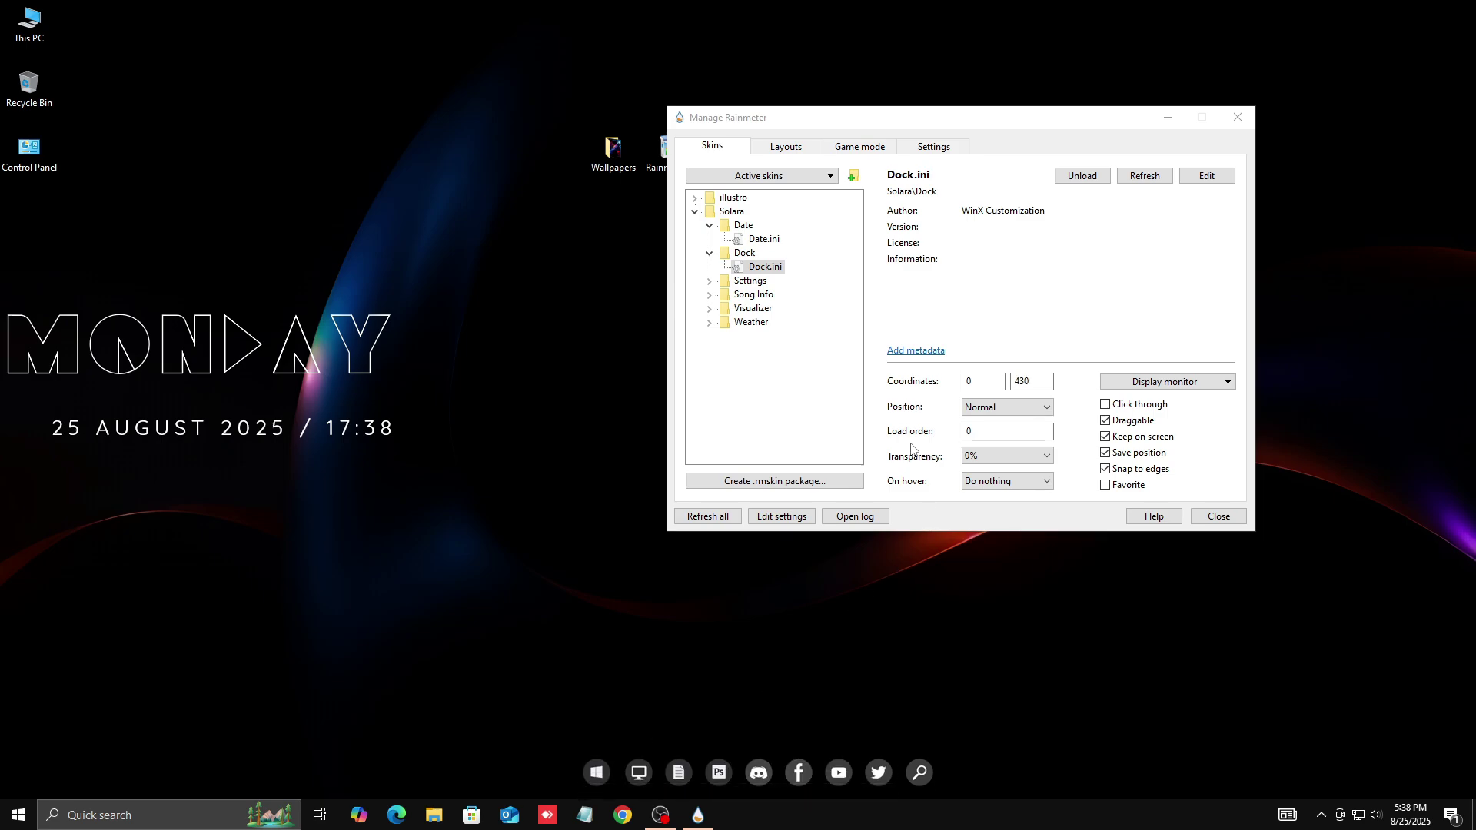
Step: Load the Solara Song Info.ini skin and place its widget in the desktop's lower left, at about coordinates 60, 763
left_click(709, 294)
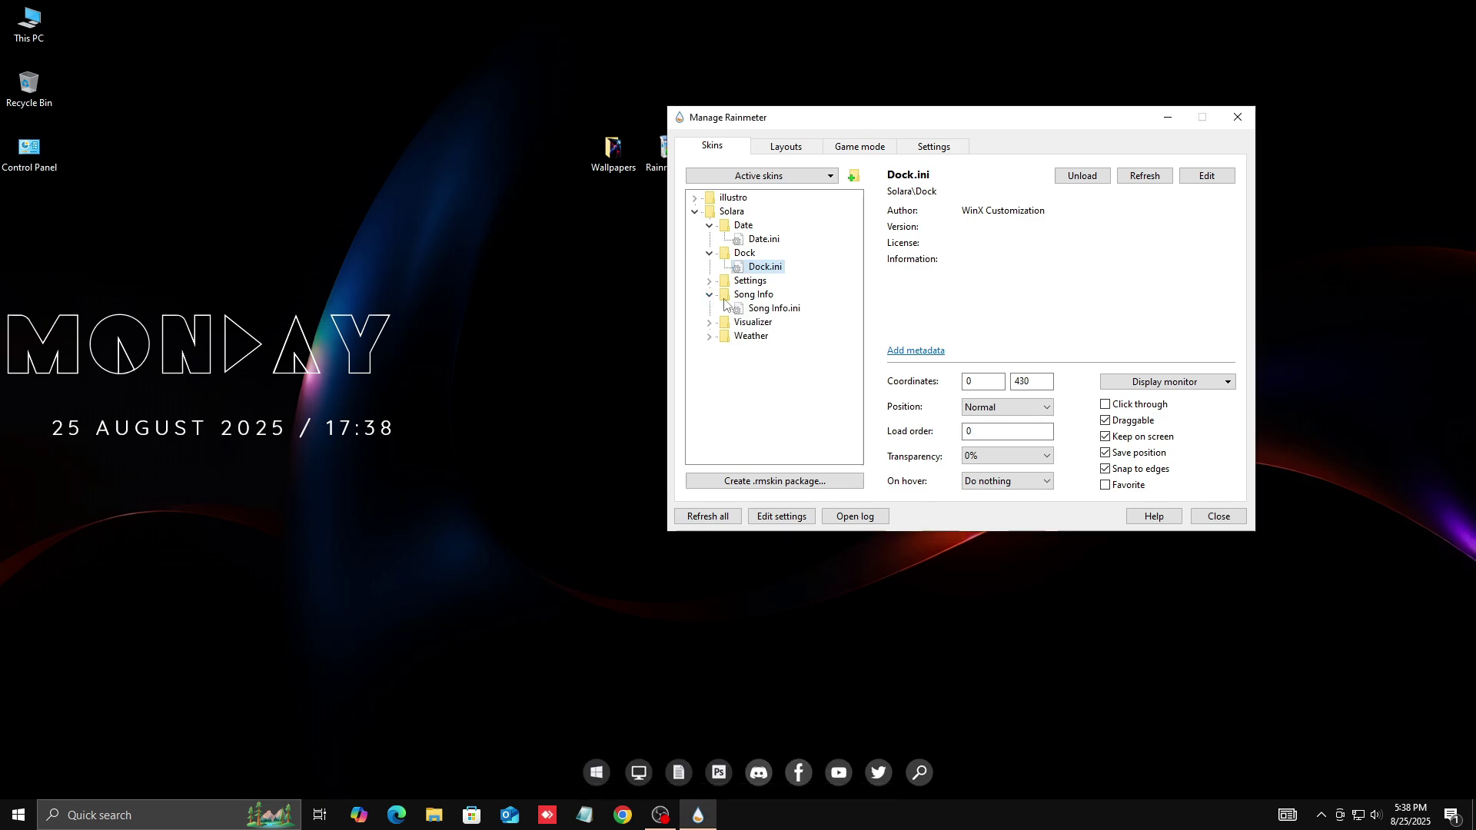
left_click(763, 308)
left_click(1072, 179)
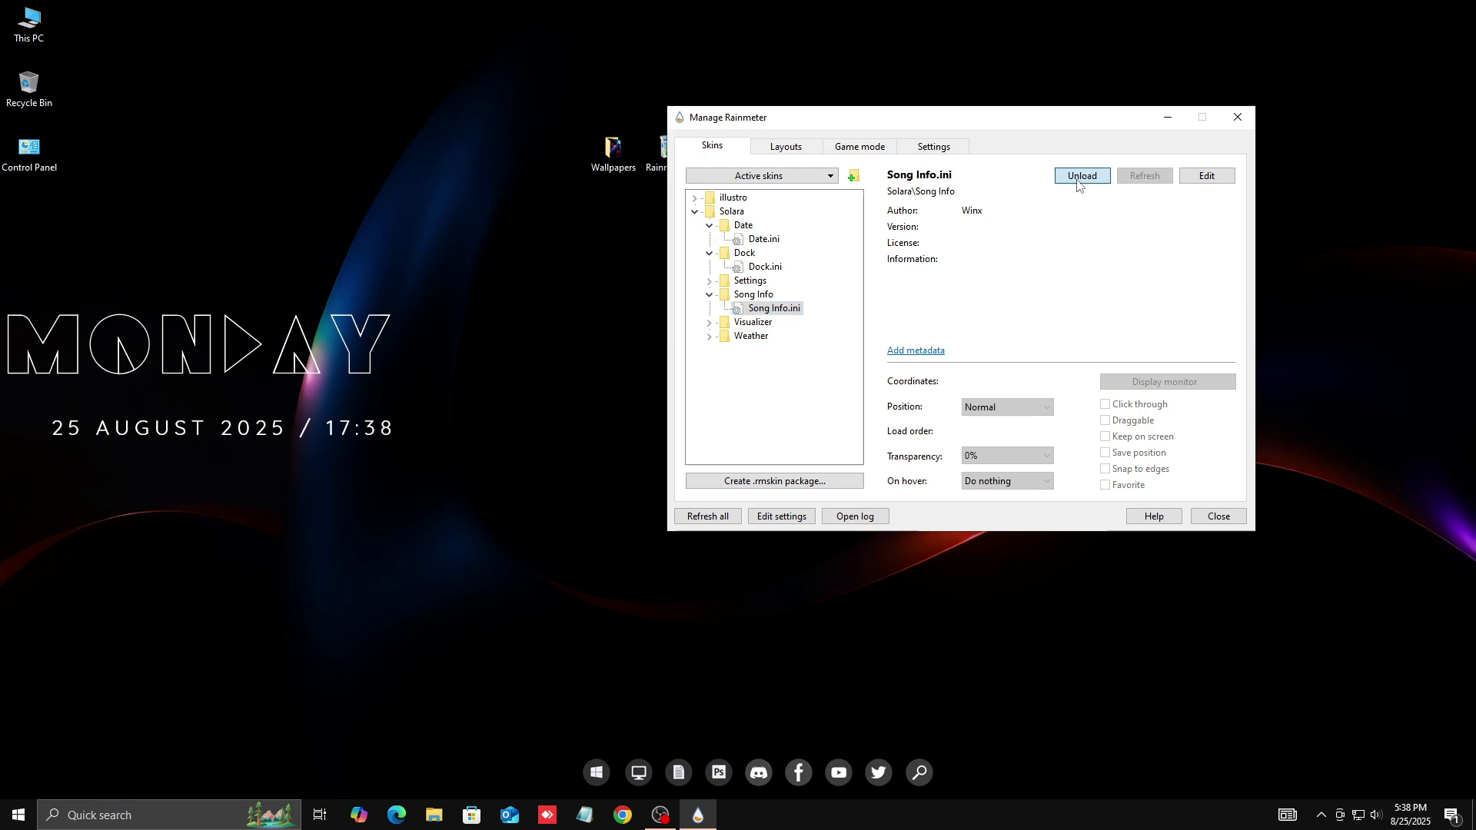
left_click_drag(12, 102, 63, 689)
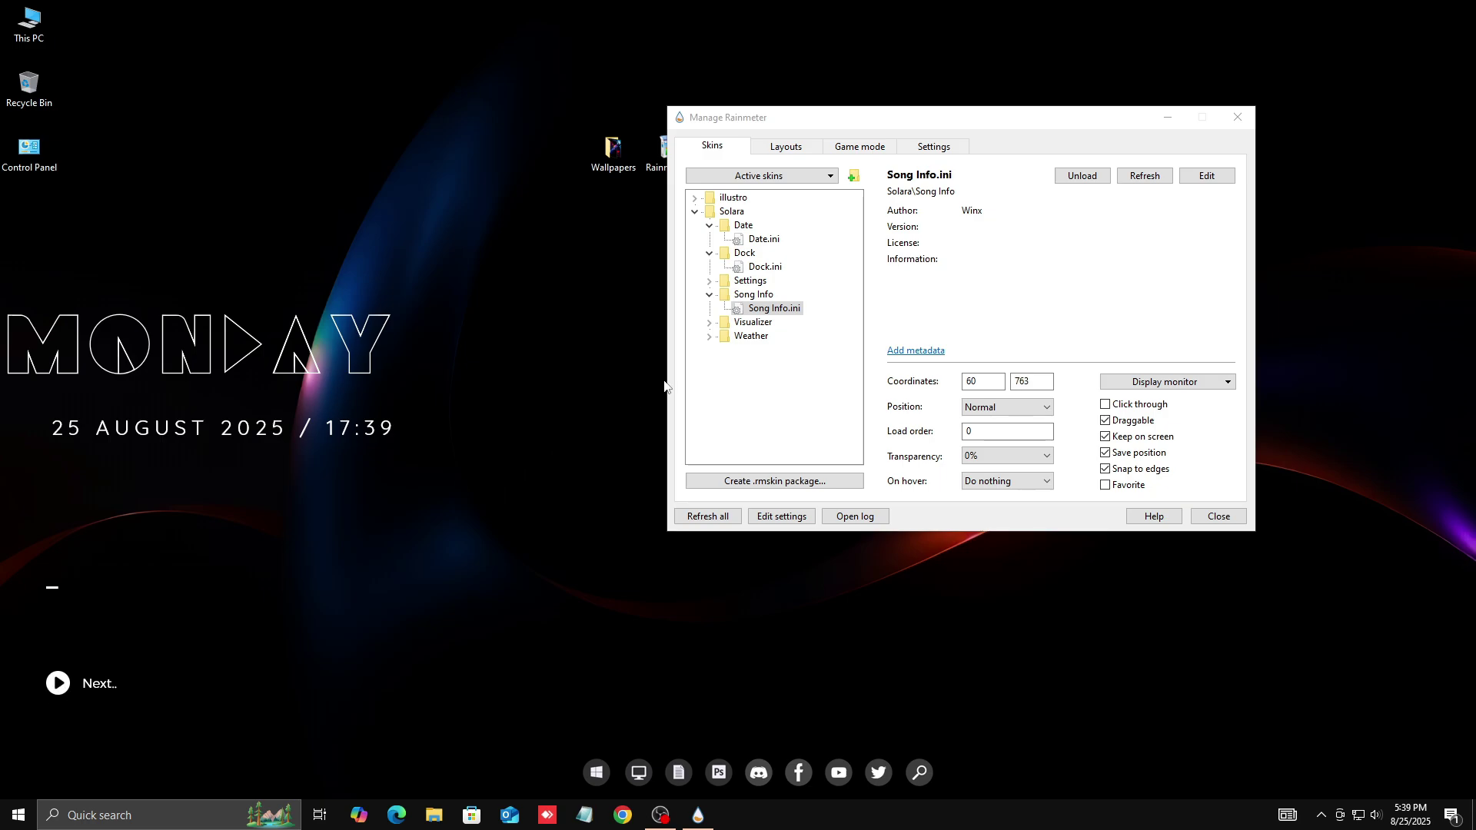
Step: Load the Solara Visualizer.ini skin and place the visualizer just above the dock, at about coordinates 767, 769
left_click(710, 323)
left_click(761, 337)
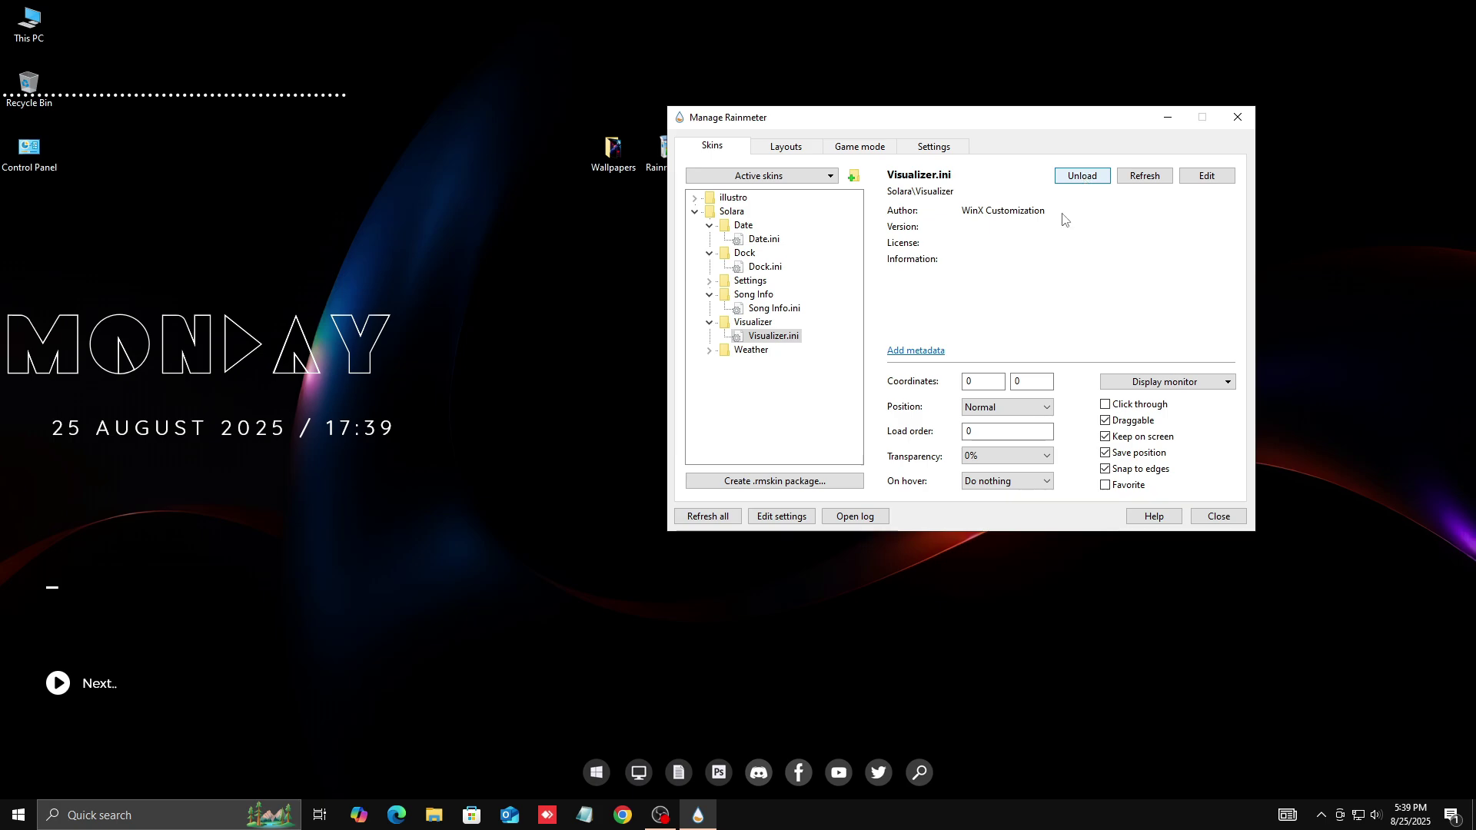
left_click_drag(264, 100, 852, 673)
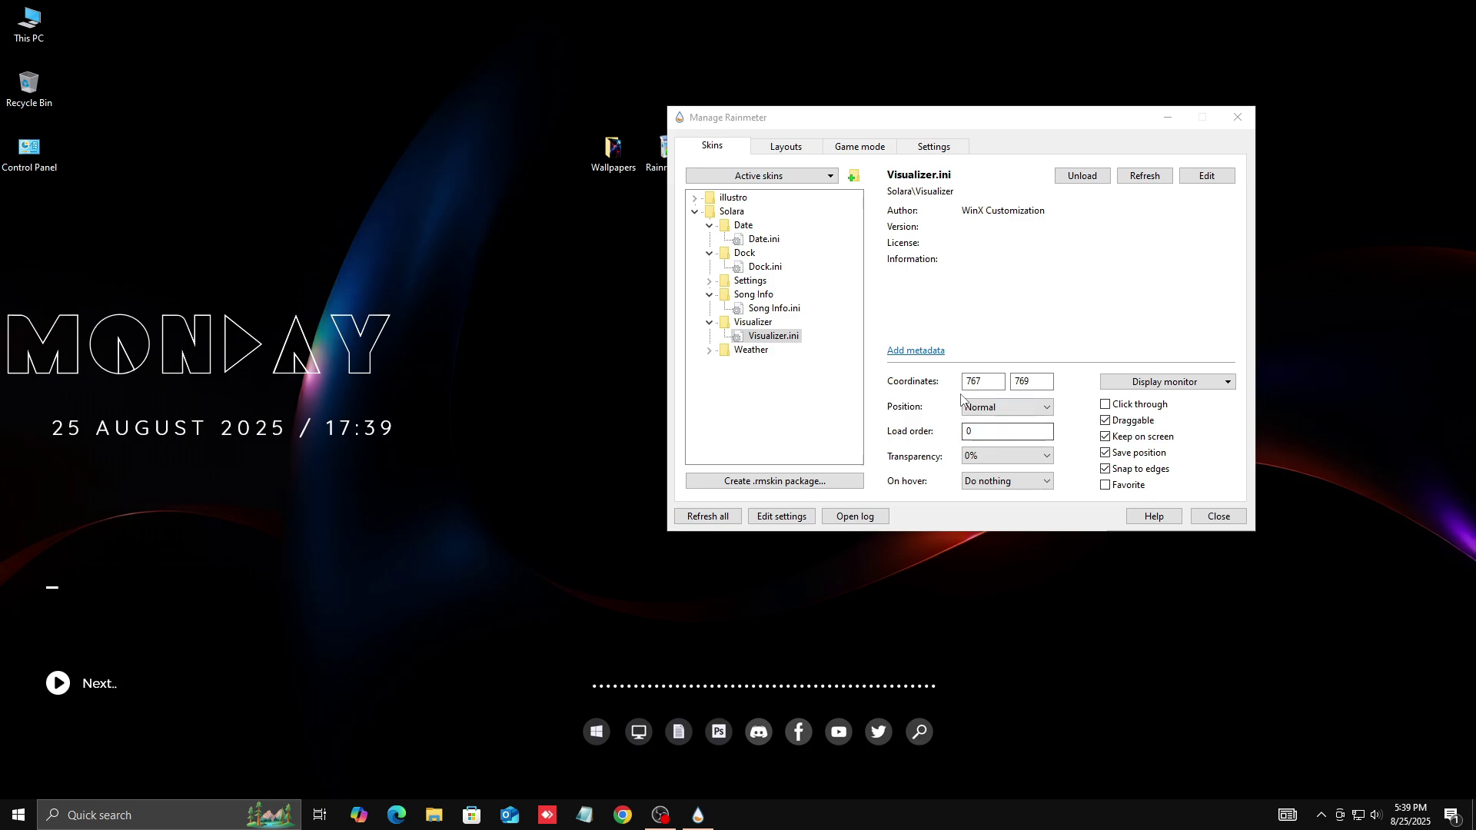
Step: Load the Solara Weather.ini skin and close the Rainmeter manager
left_click(706, 352)
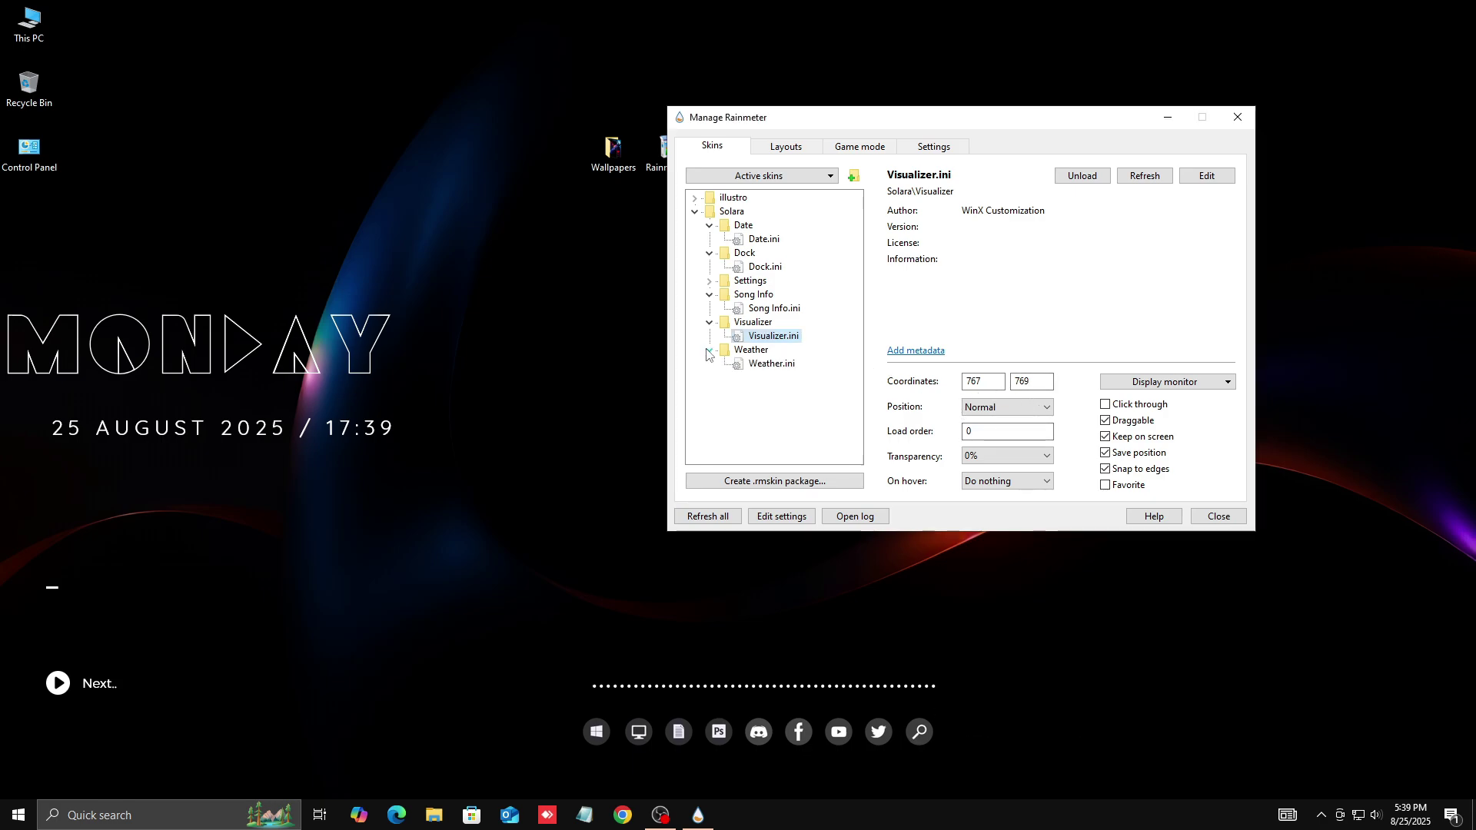
left_click(767, 365)
left_click(1072, 185)
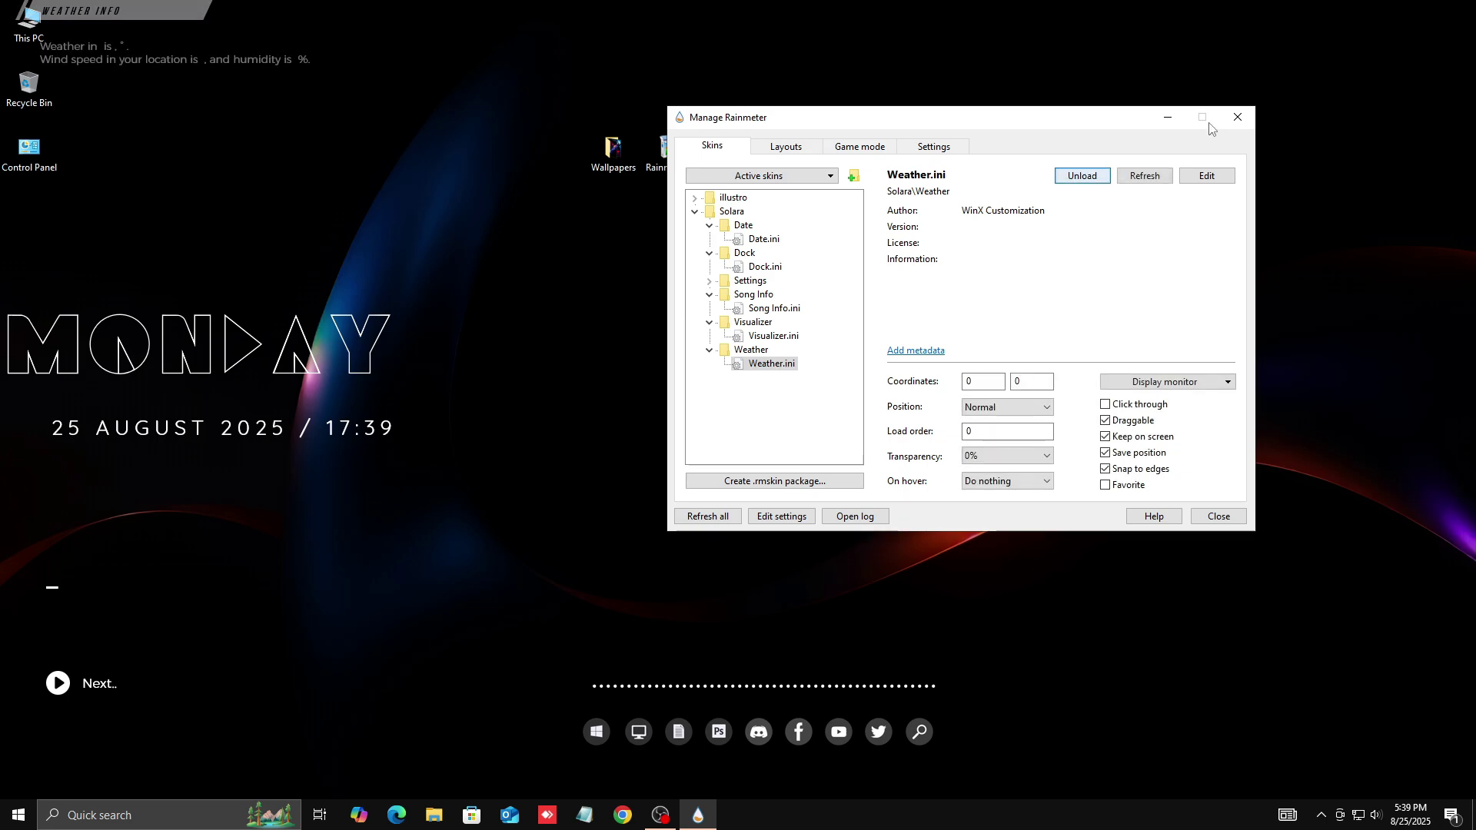
left_click(1238, 117)
Step: Place the weather widget in the desktop's lower right and shift the song widget slightly upward
left_click_drag(163, 34, 1279, 583)
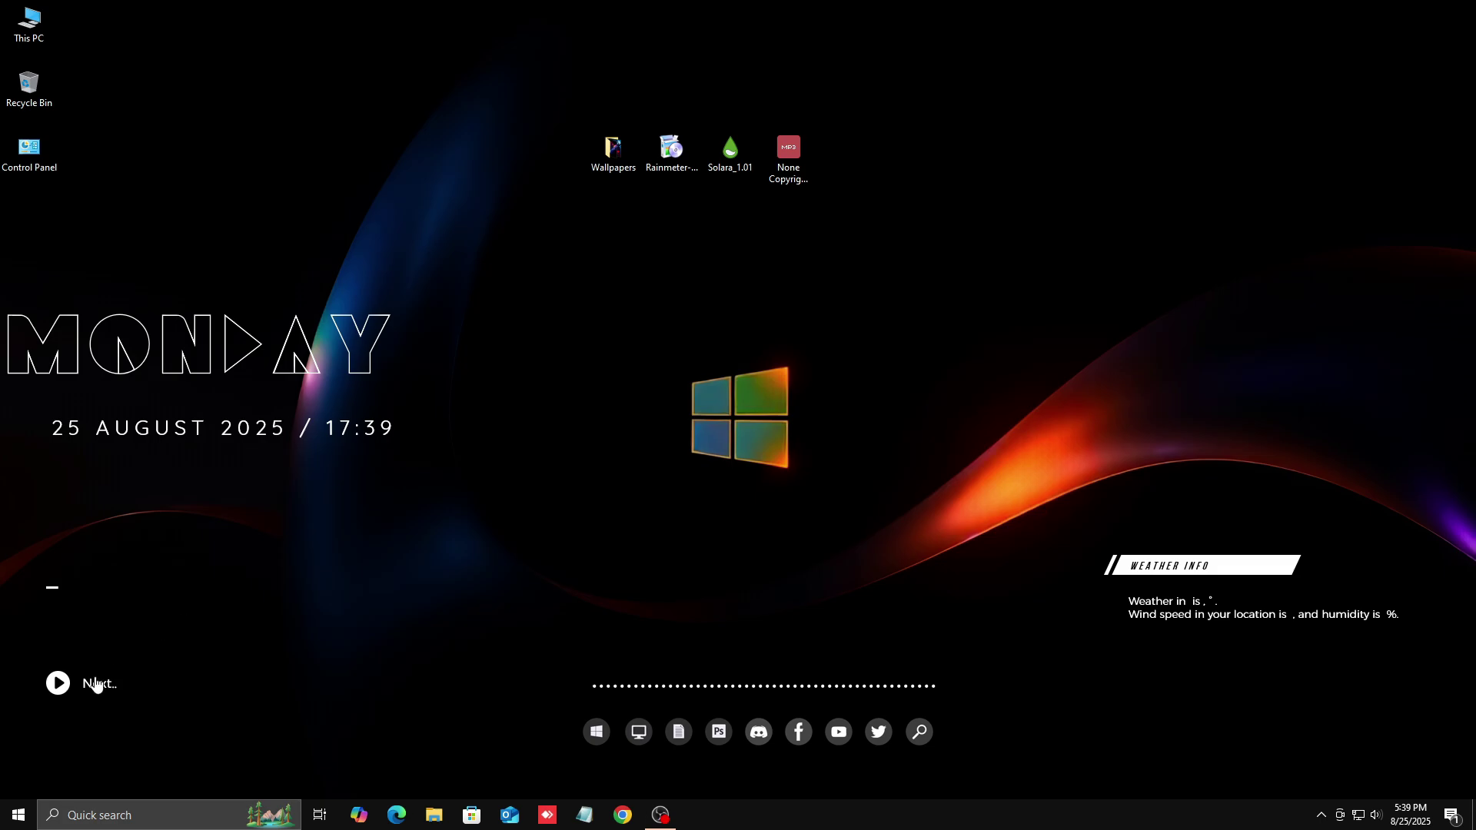
left_click_drag(95, 683, 98, 601)
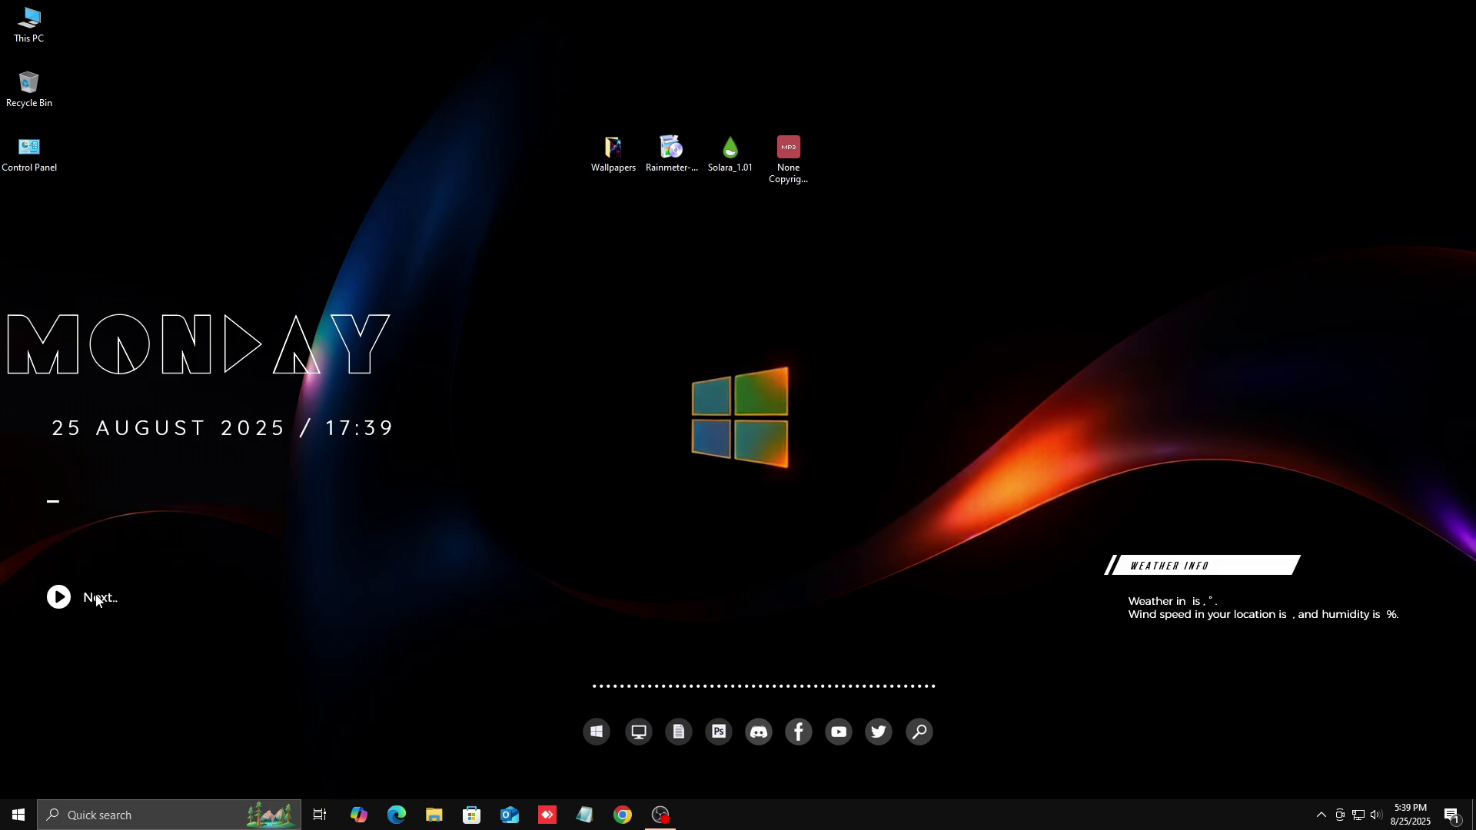
left_click_drag(1165, 613, 1169, 583)
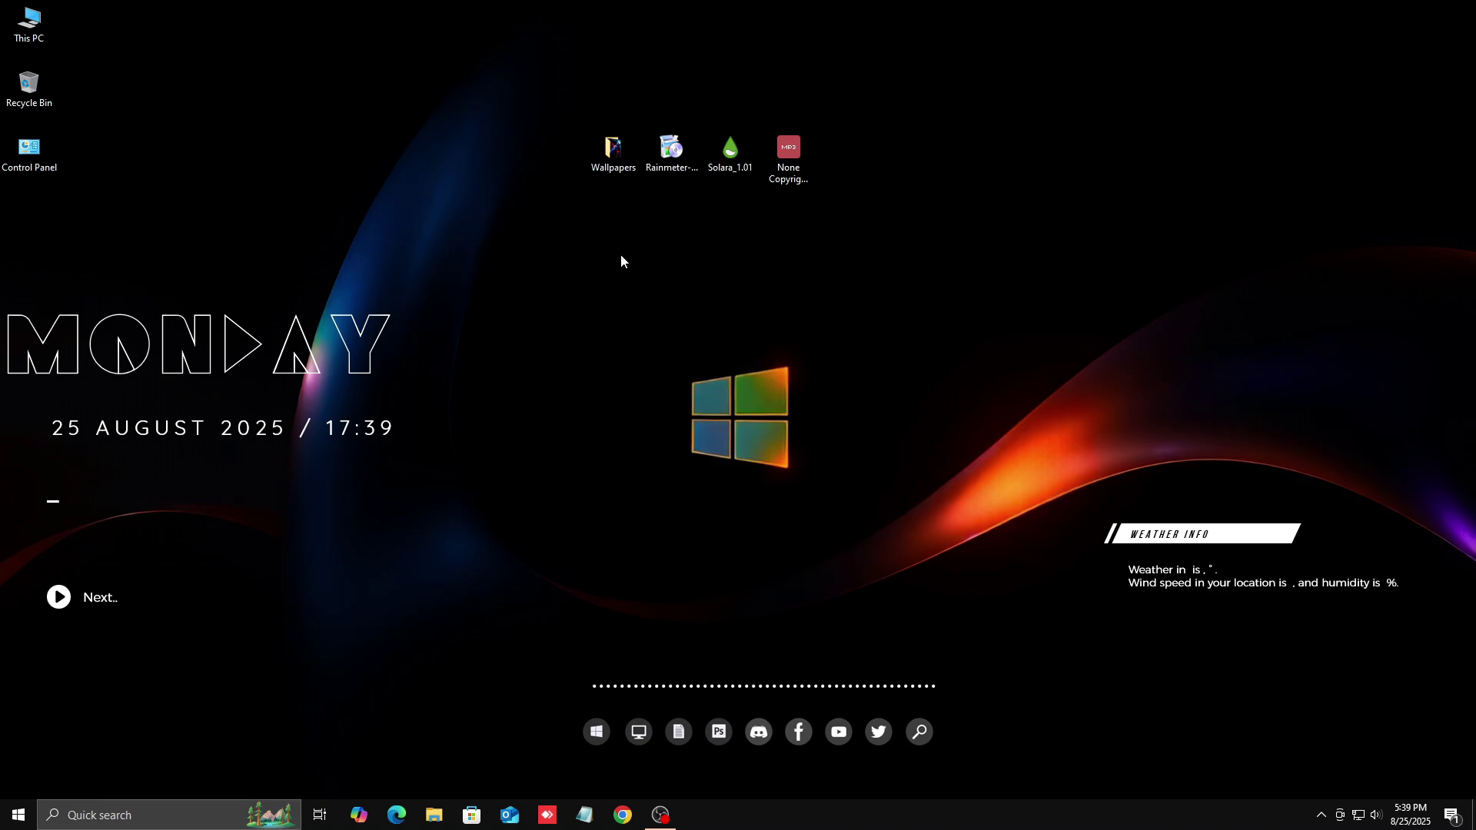
Step: Move the centre desktop icons to the desktop's upper corners and place the date widget at the top centre
left_click_drag(807, 155, 1449, 91)
left_click_drag(471, 92, 1035, 235)
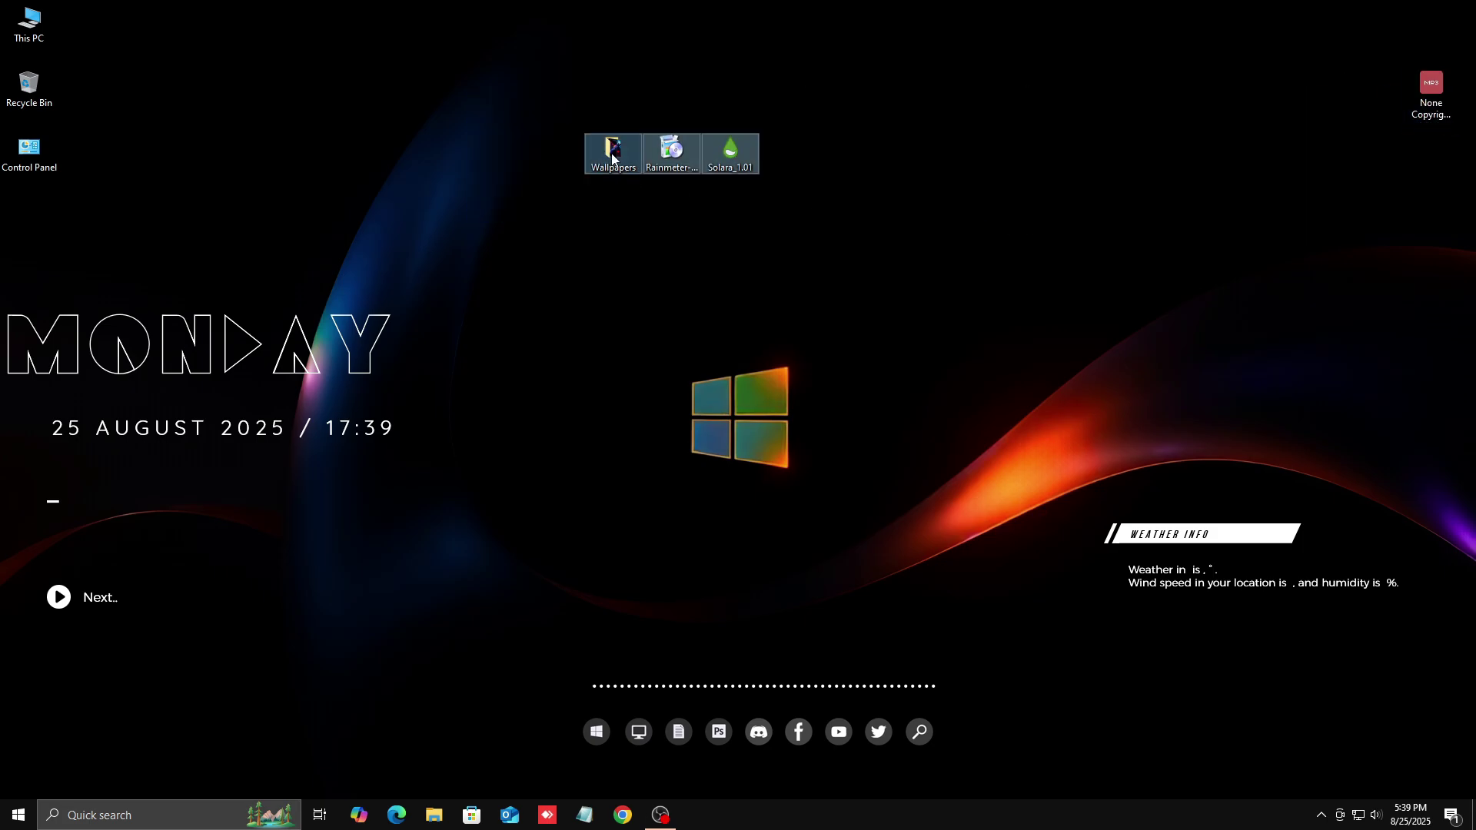
left_click_drag(618, 157, 267, 34)
left_click_drag(241, 345, 787, 109)
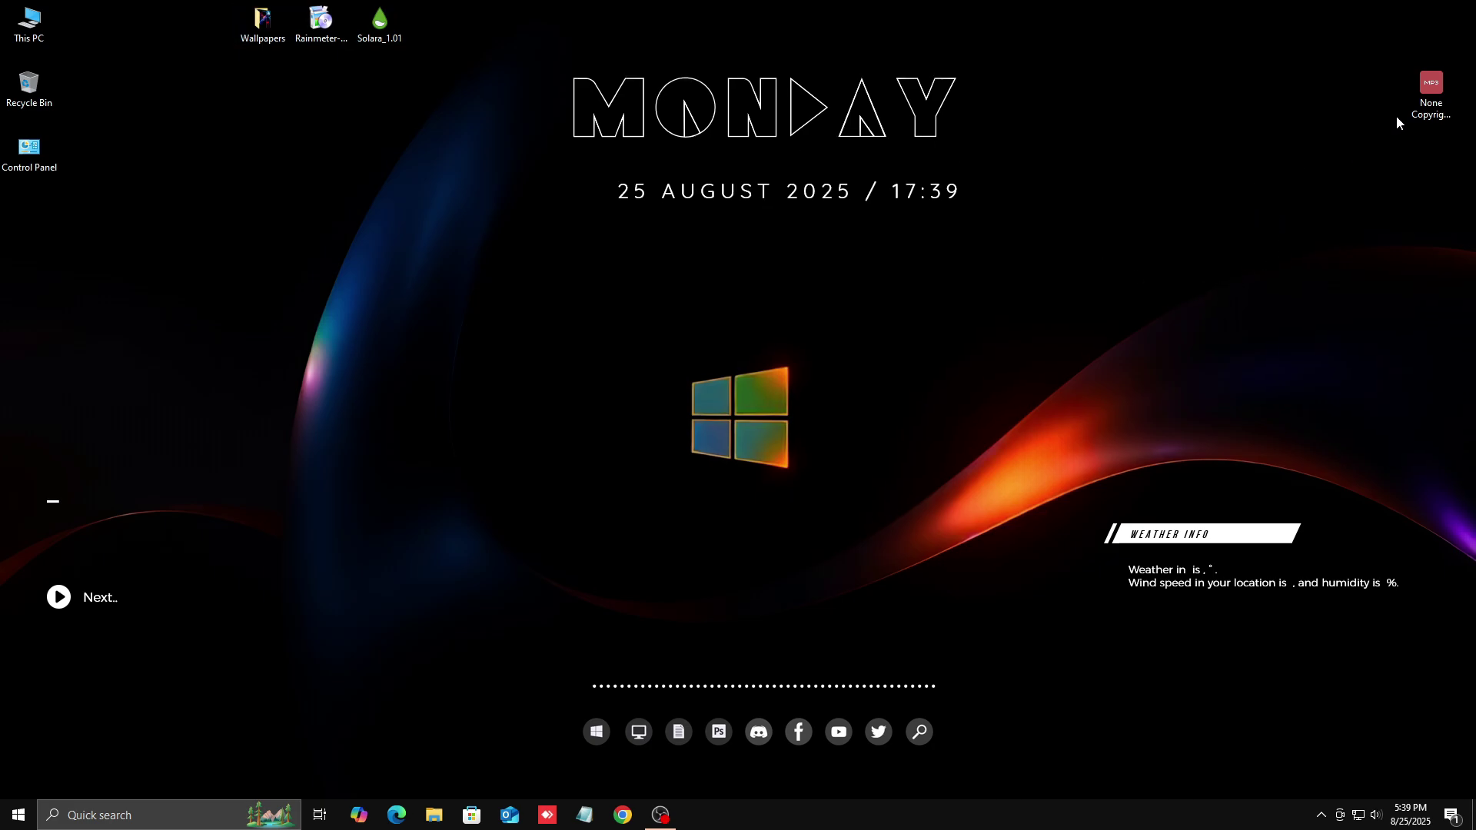
Step: Hide the desktop icons and pause the playing music with the song widget's playback control
right_click(1155, 187)
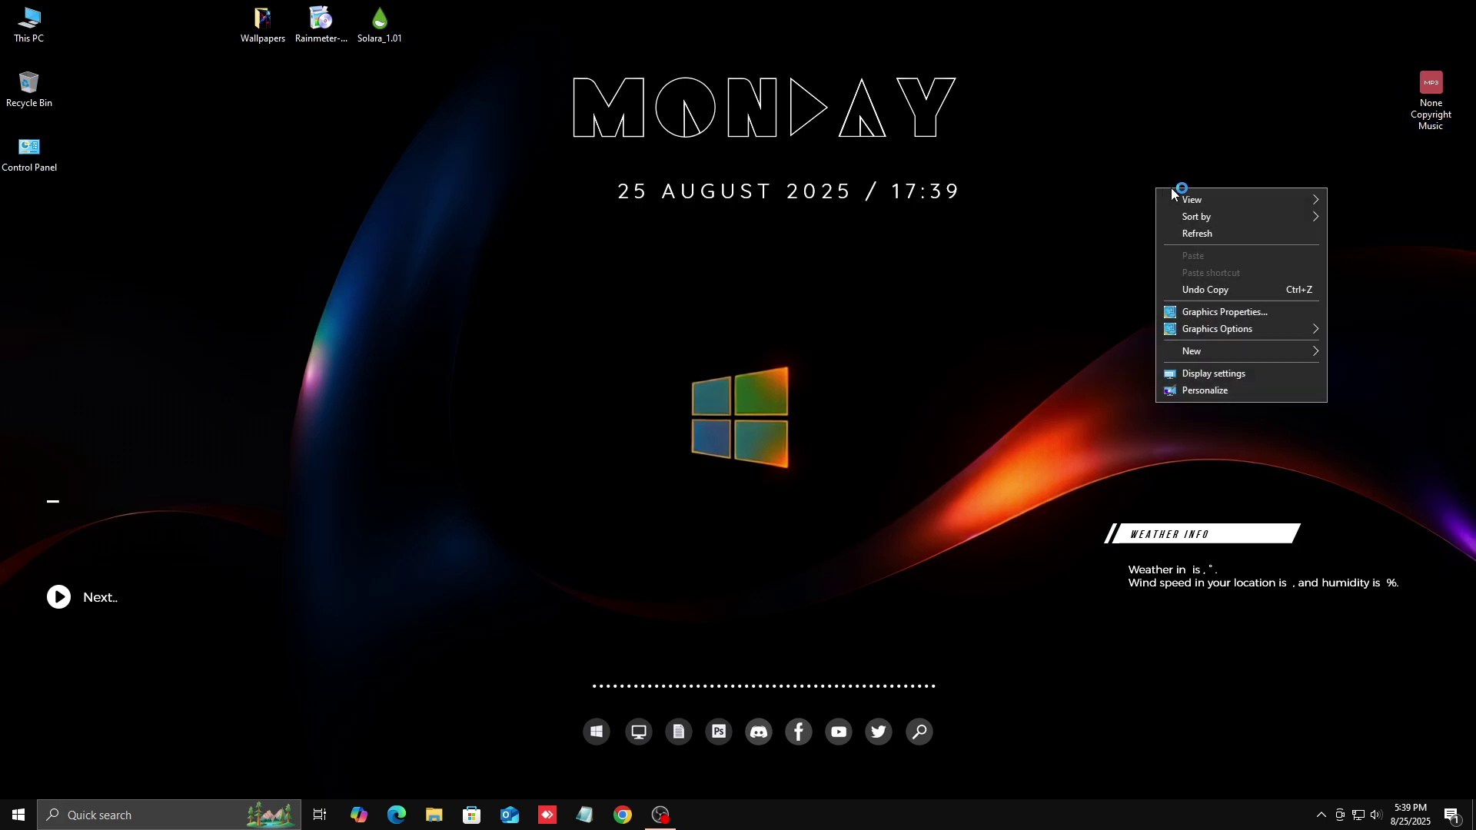
mouse_move(1192, 198)
left_click(1137, 292)
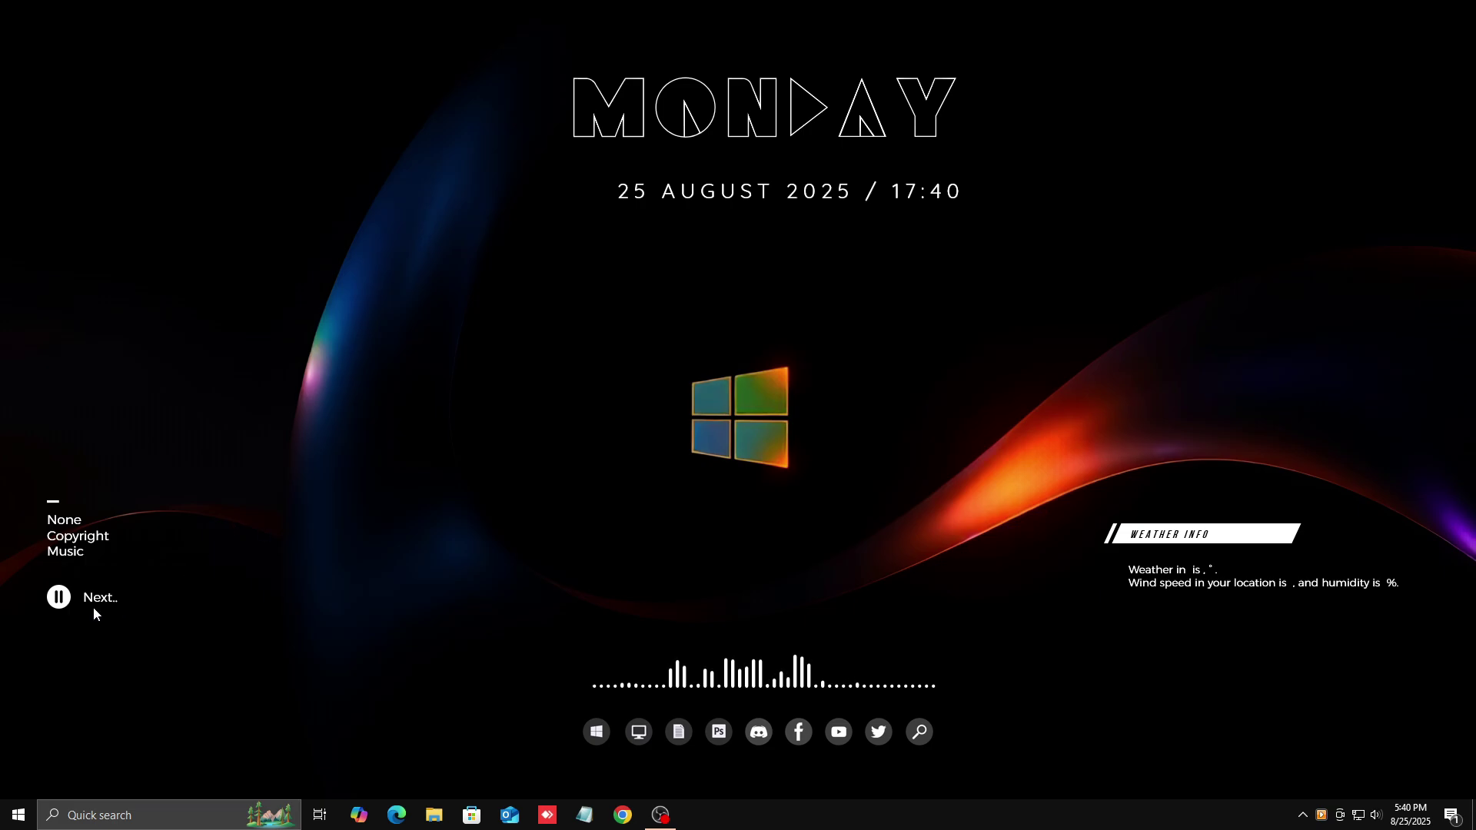
left_click(62, 602)
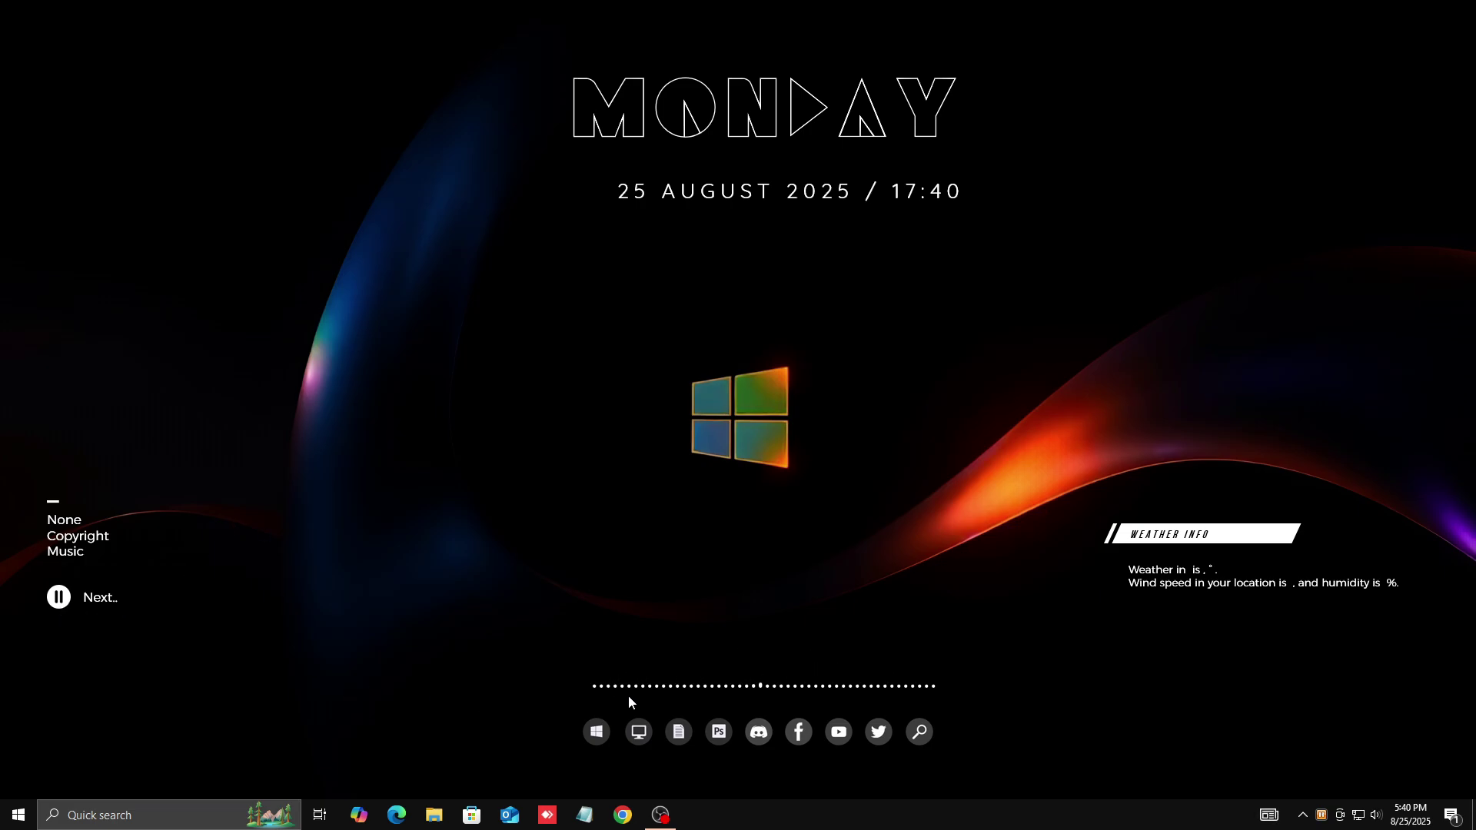
left_click(59, 597)
Step: Open the taskbar settings and remove both the Task View button and the search box from the taskbar
right_click(854, 820)
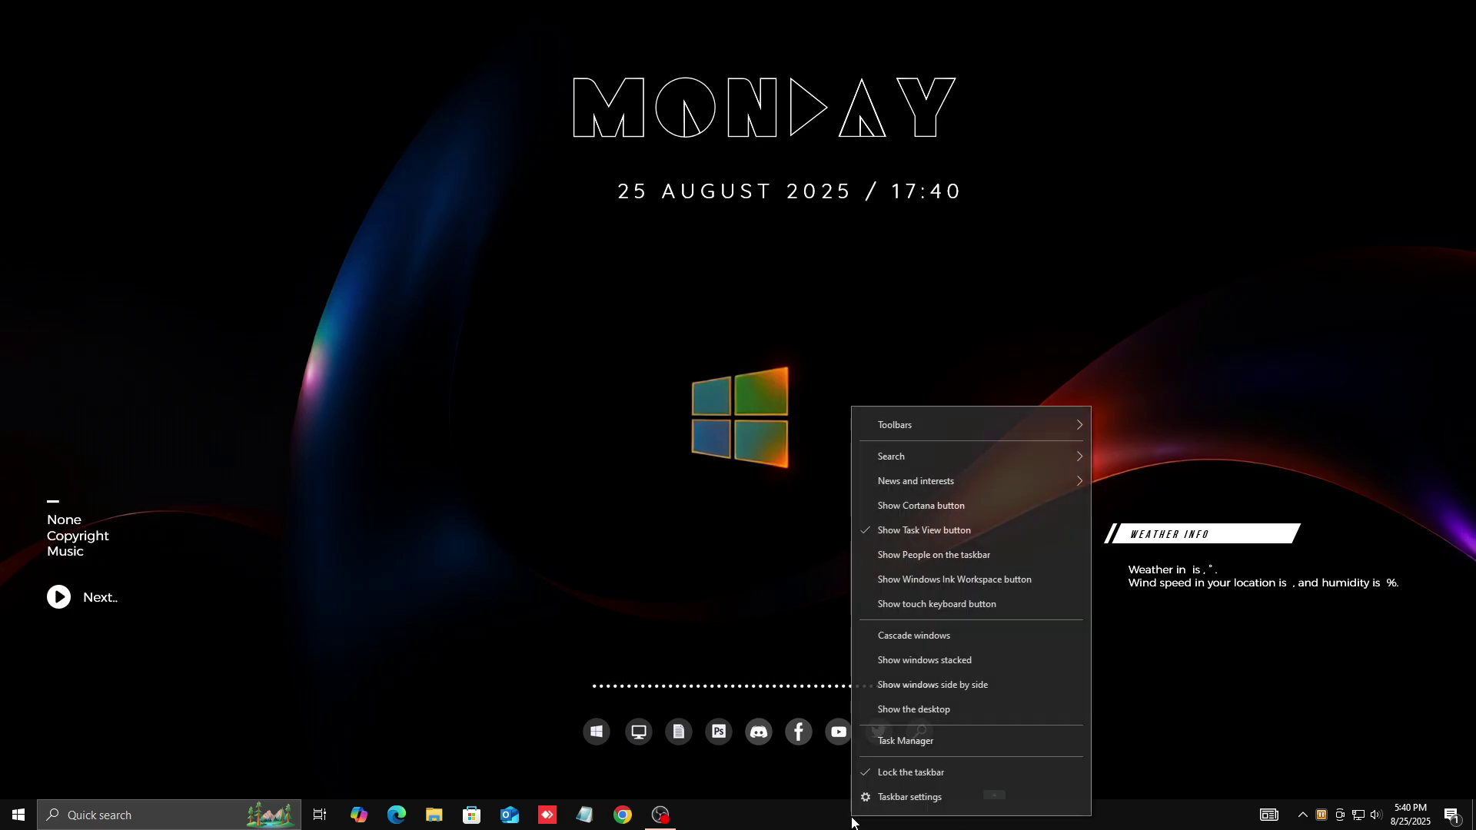
left_click(922, 796)
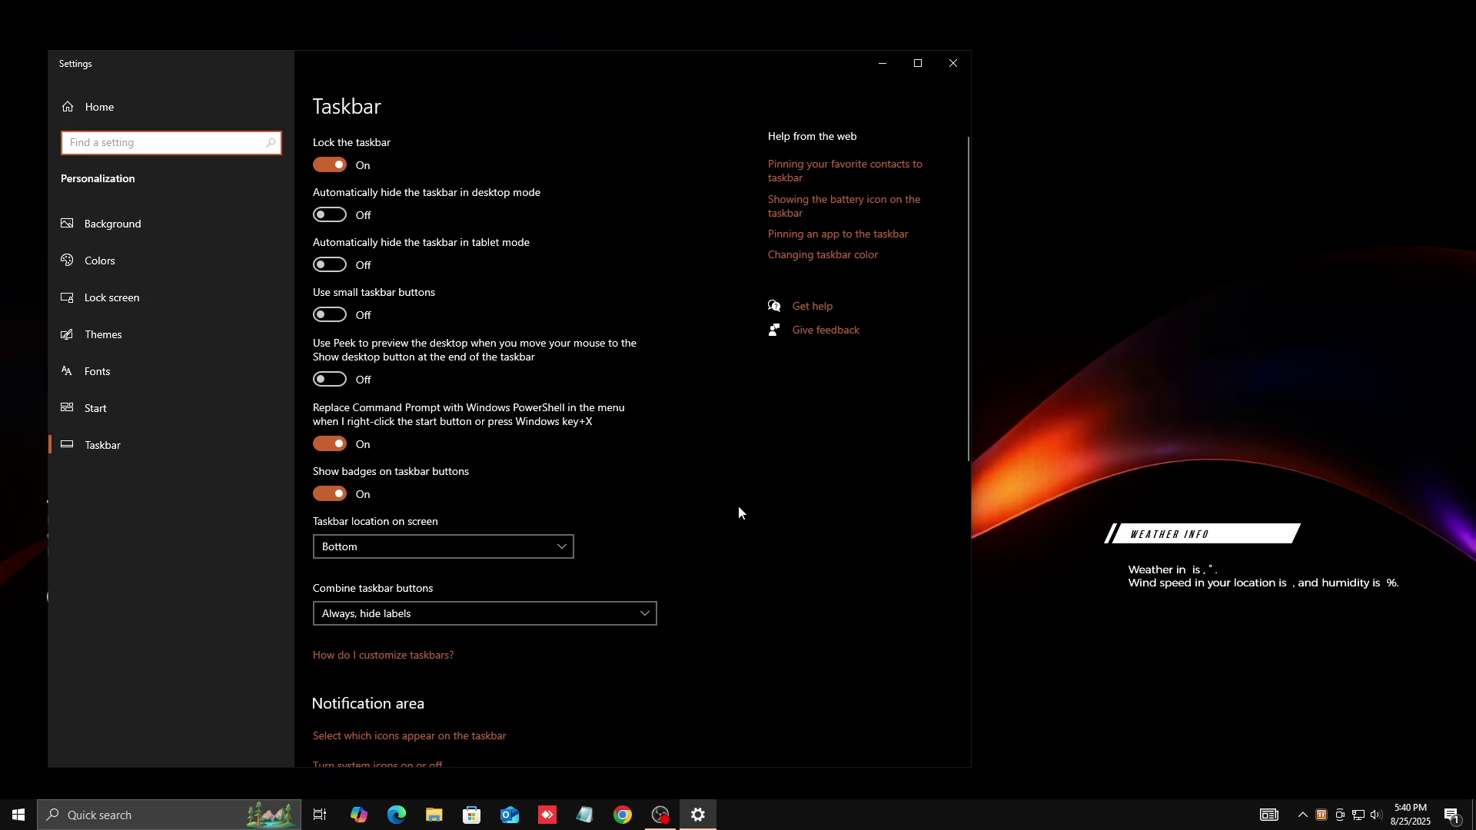
right_click(1034, 821)
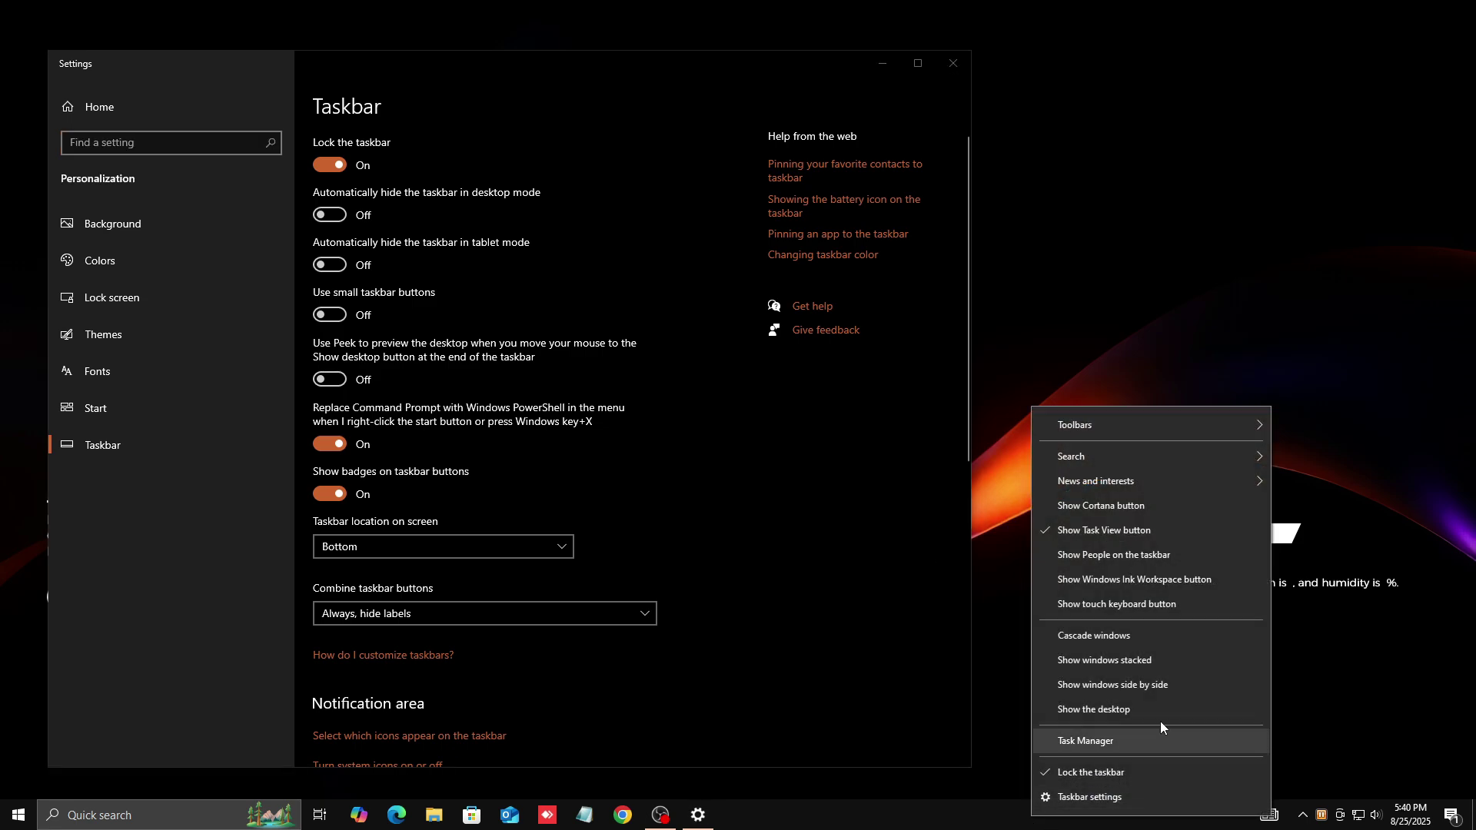
left_click(1085, 532)
right_click(959, 822)
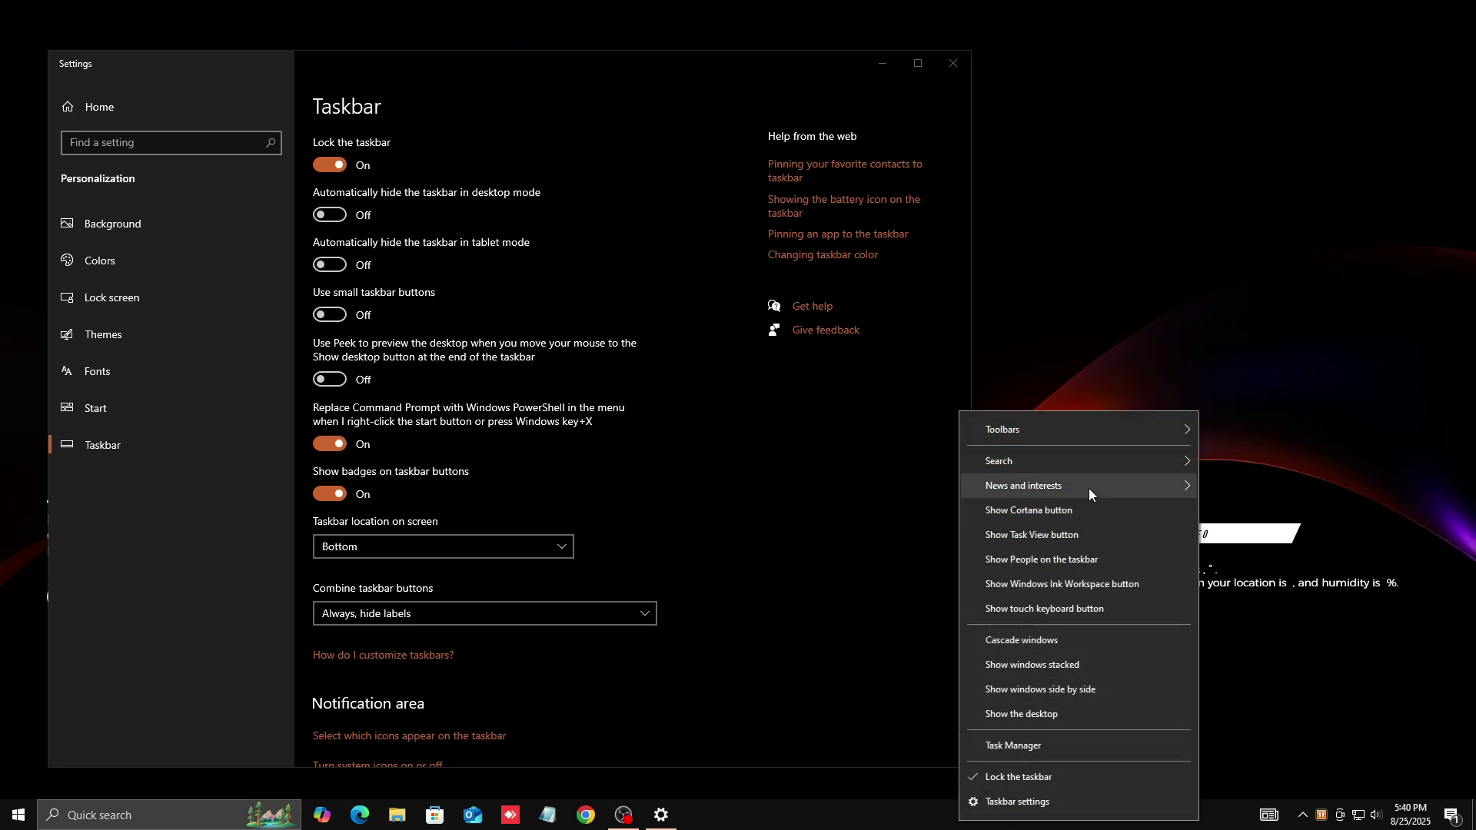
mouse_move(1086, 469)
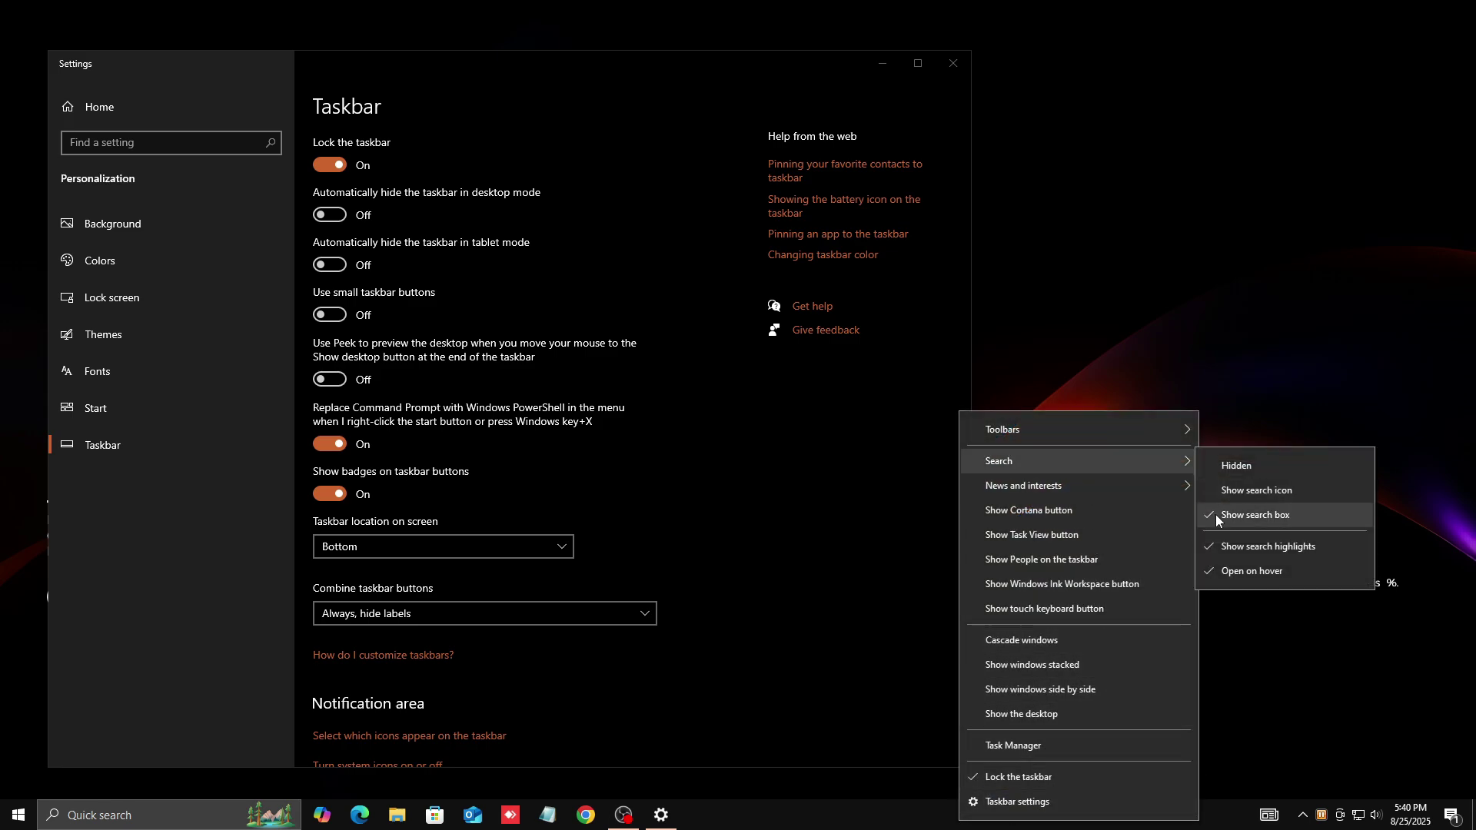
left_click(1233, 466)
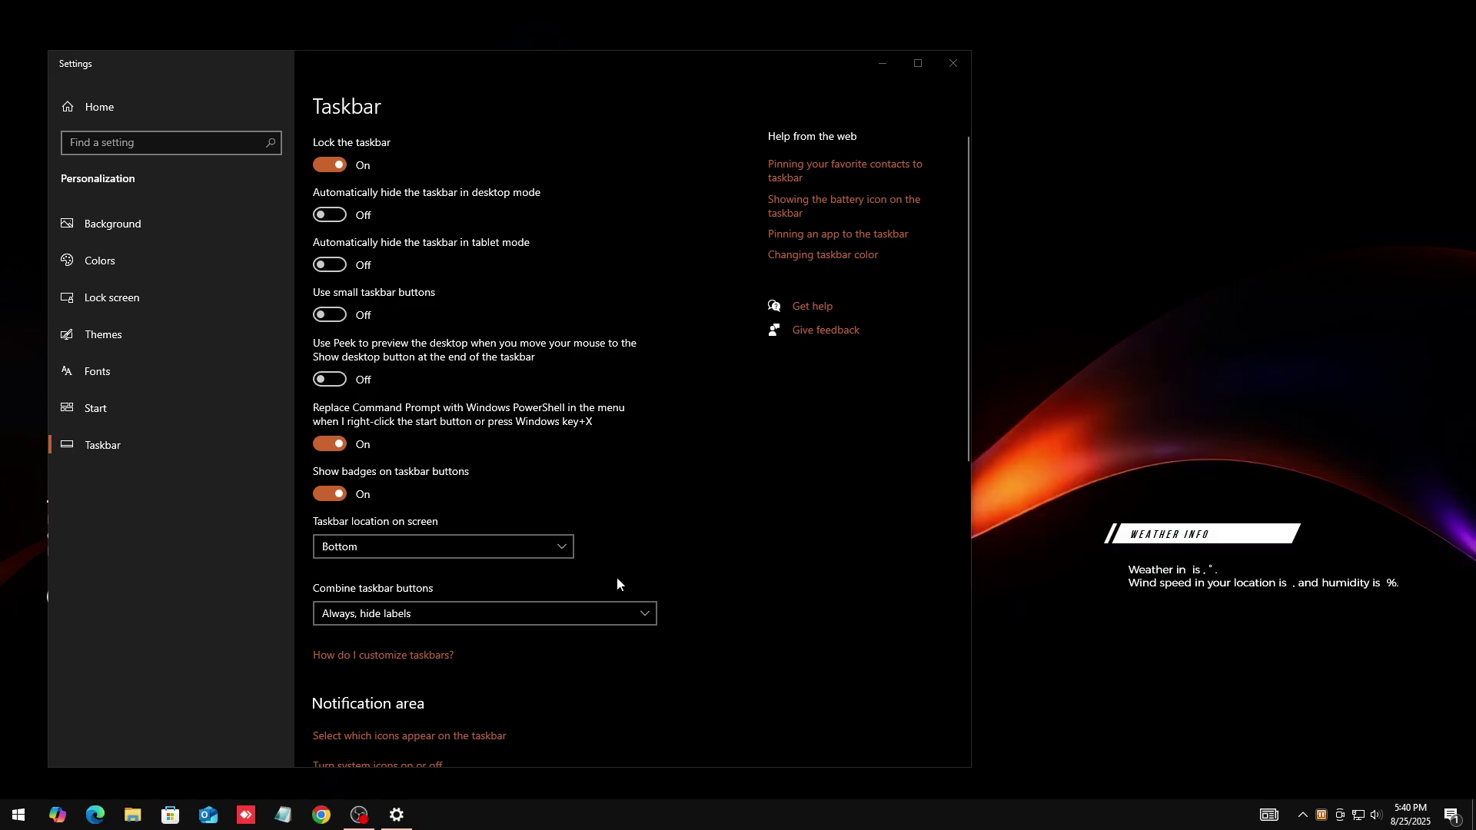
Step: Set the taskbar location to Top with automatic hiding in desktop mode, and close Settings
left_click(523, 547)
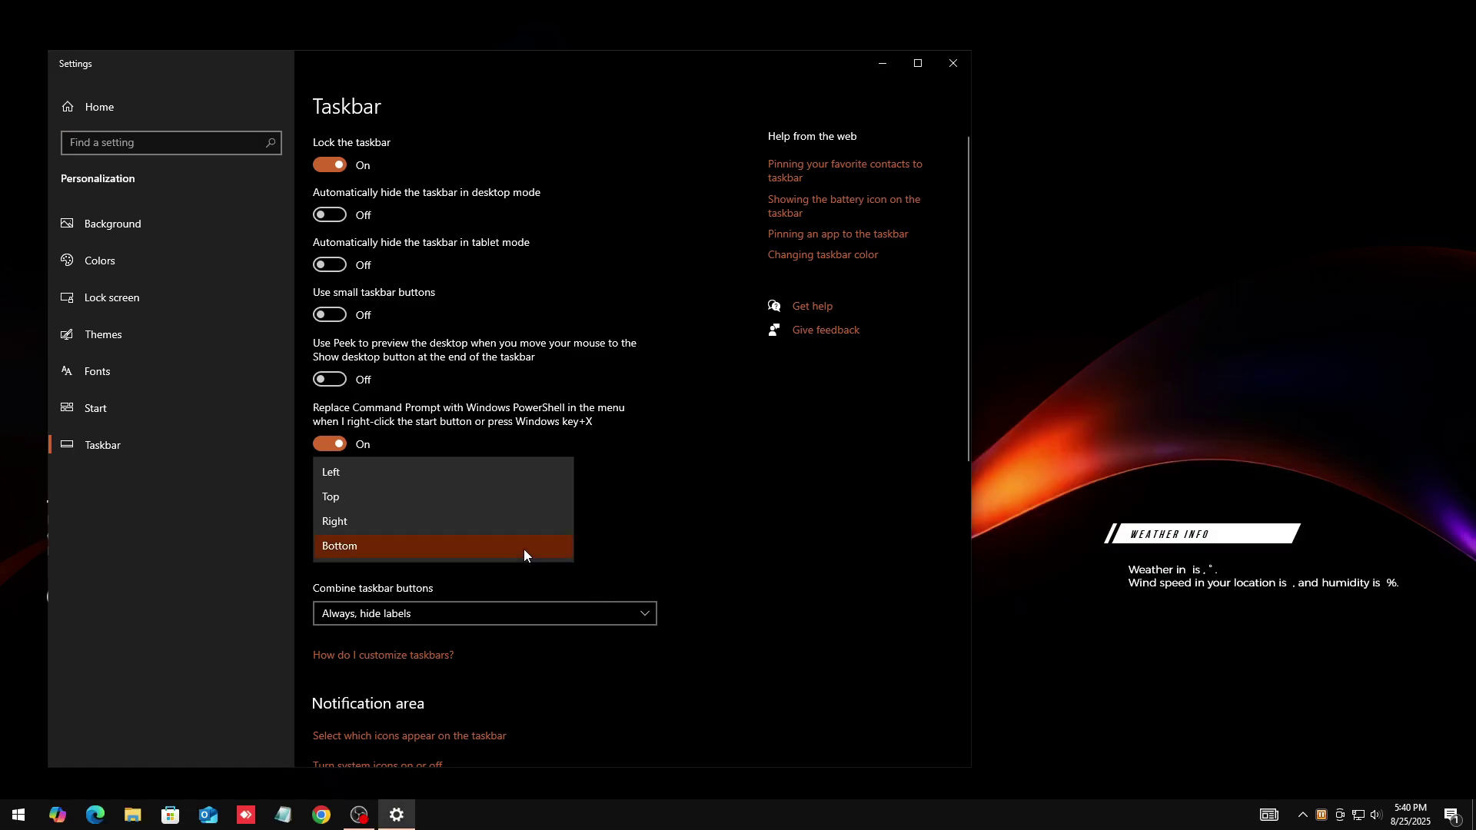
left_click(473, 494)
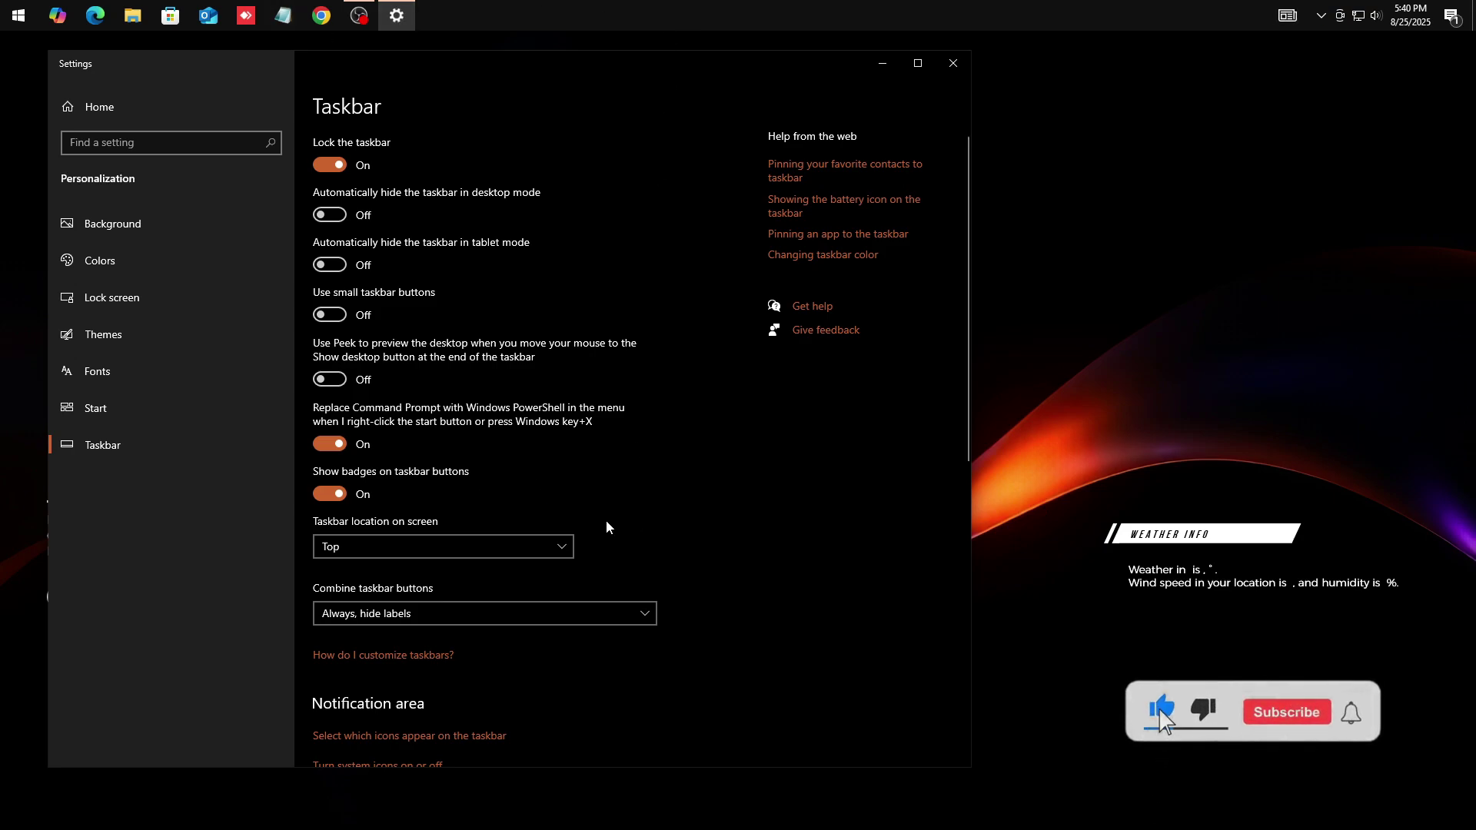
left_click(338, 217)
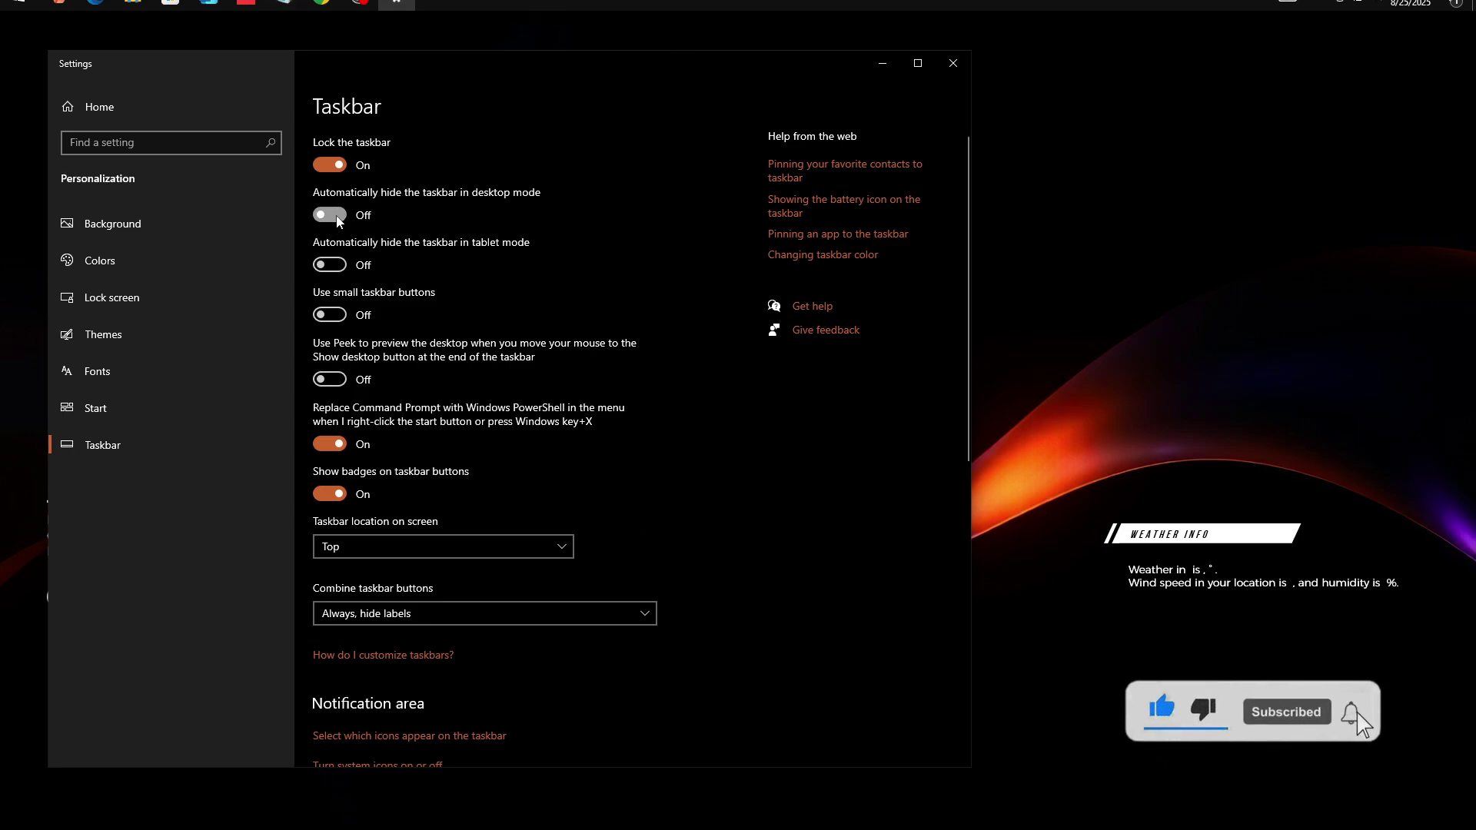
left_click(947, 66)
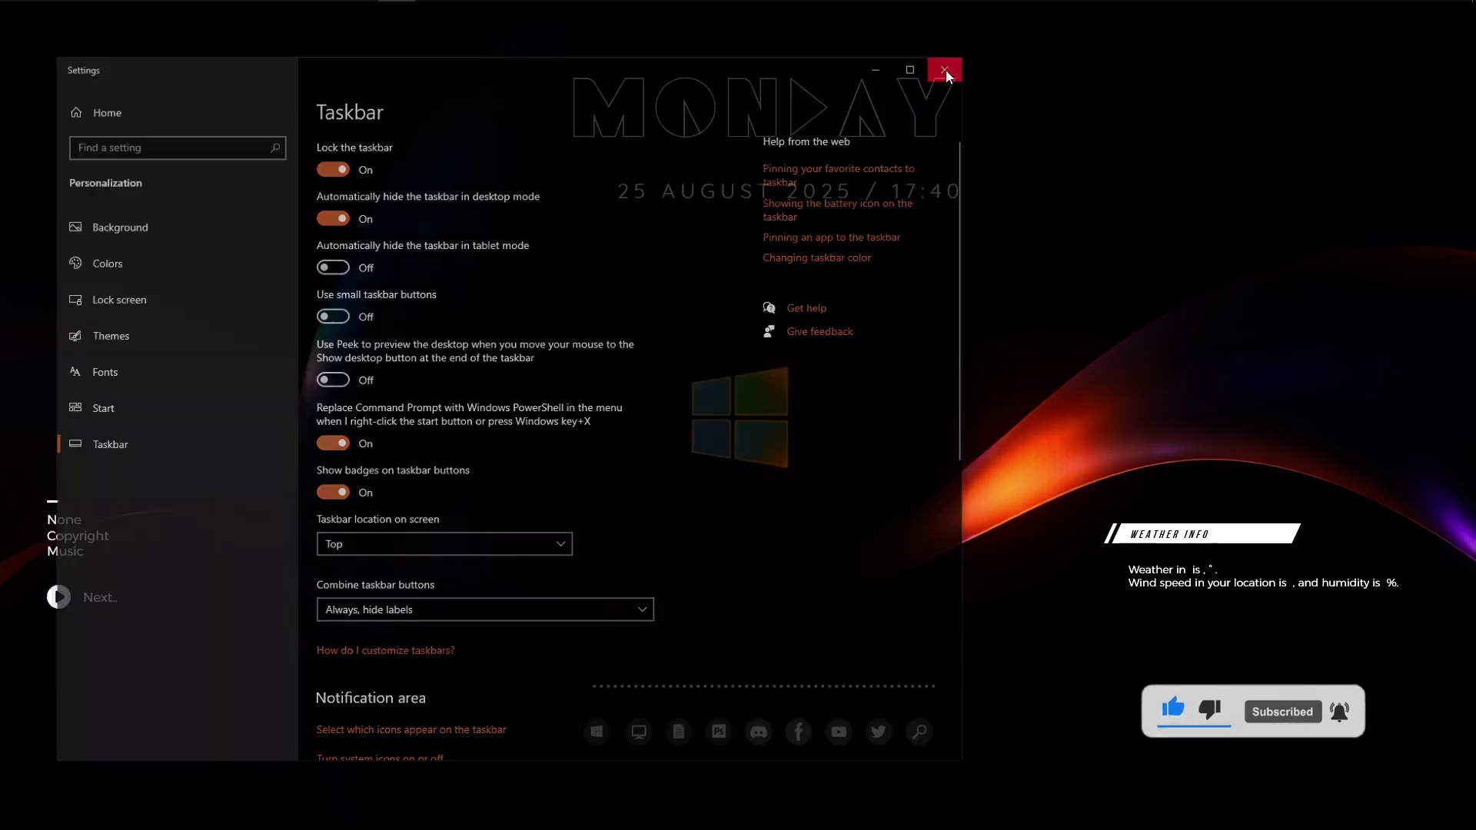